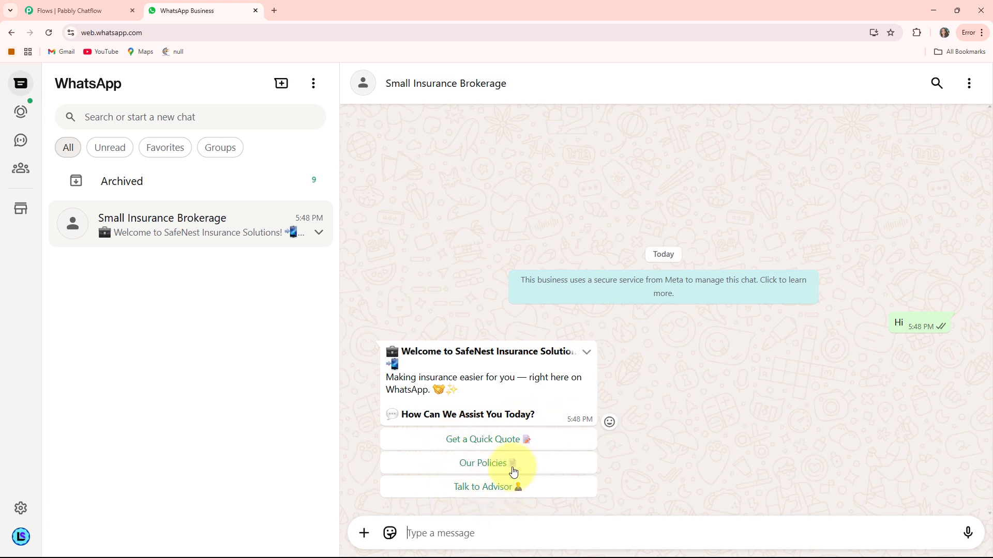
Request a quick quote from the bot and send a full name in reply.
{"action": "left_click", "coordinate": [470, 447]}
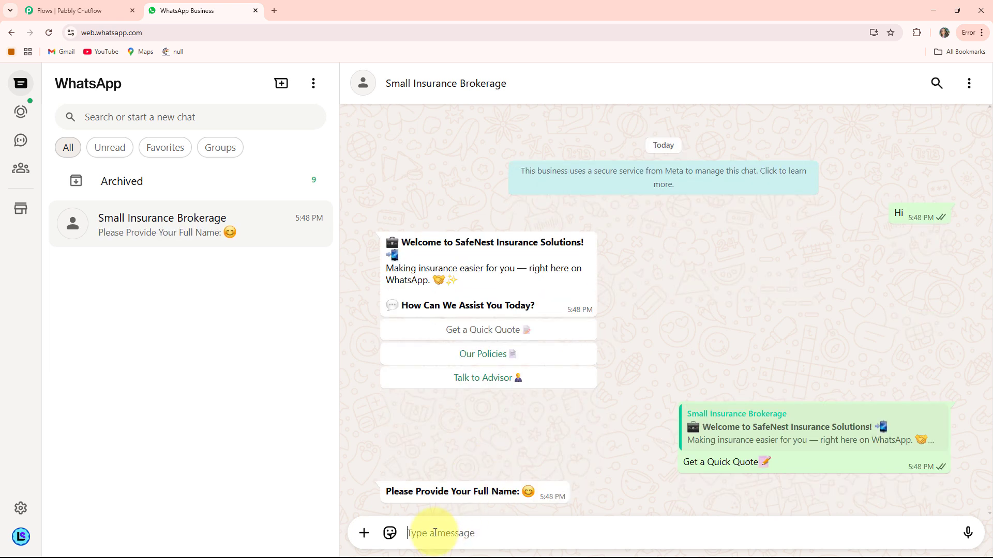
{"action": "left_click", "coordinate": [434, 532]}
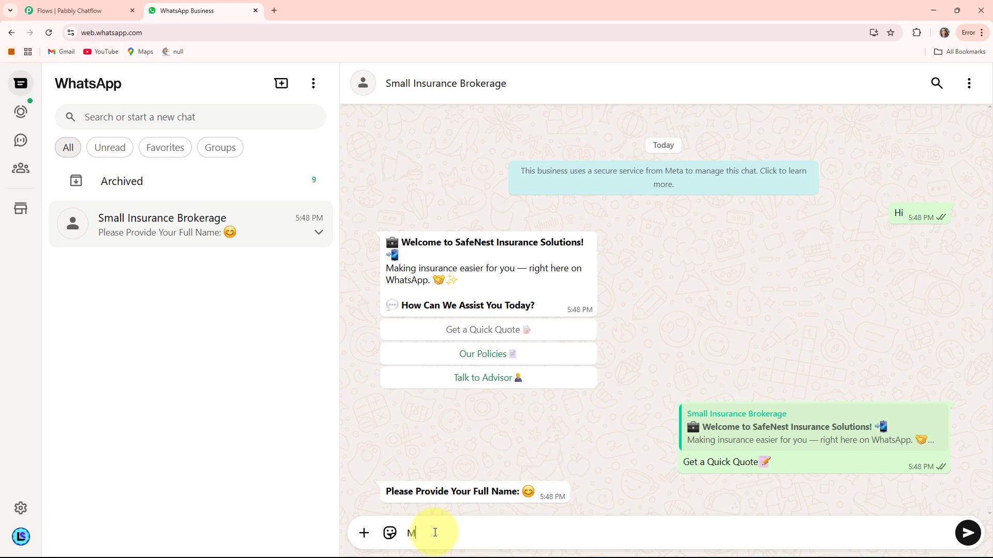
{"action": "key", "text": "Return"}
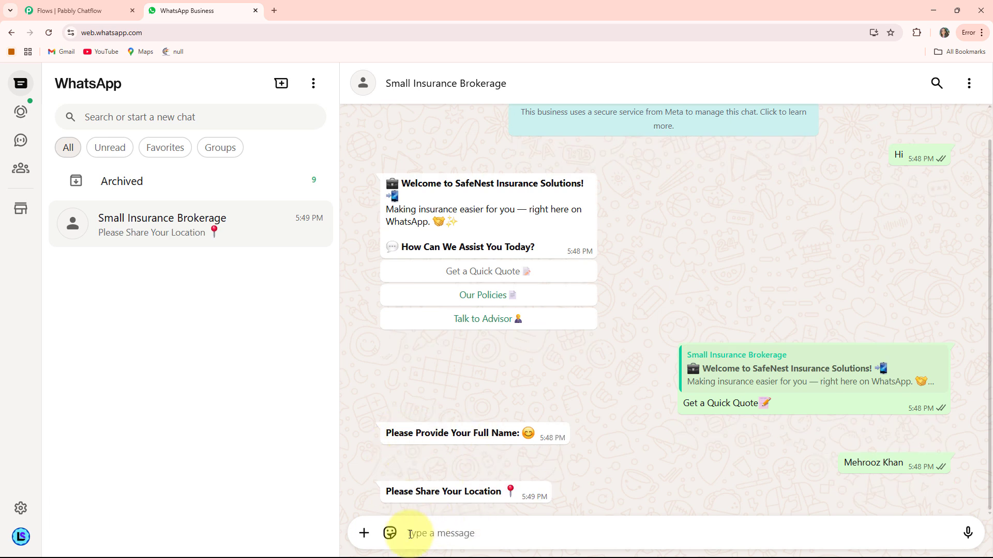
Send a location and choose Property as the insurance type.
{"action": "key", "text": "Return"}
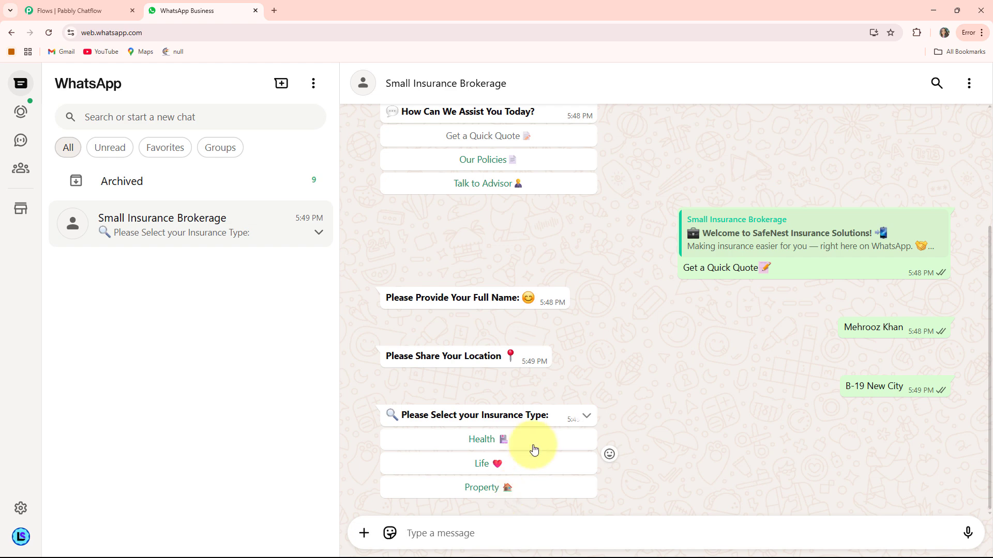
{"action": "left_click", "coordinate": [481, 489]}
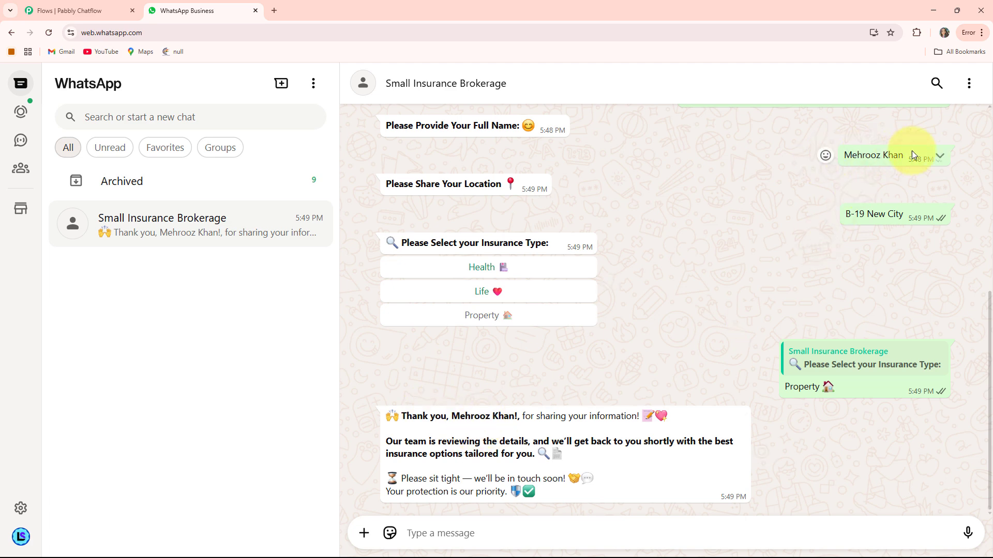
Choose Our Policies and then Talk to Advisor in the chat, reviewing the bot's replies.
{"action": "scroll", "coordinate": [627, 414], "scroll_direction": "up", "scroll_amount": 6}
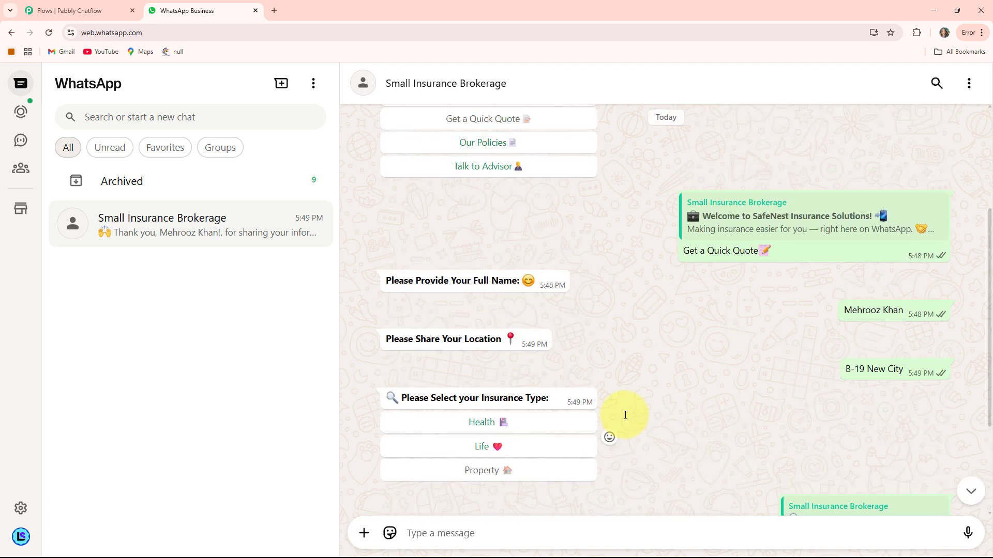
{"action": "left_click", "coordinate": [478, 300]}
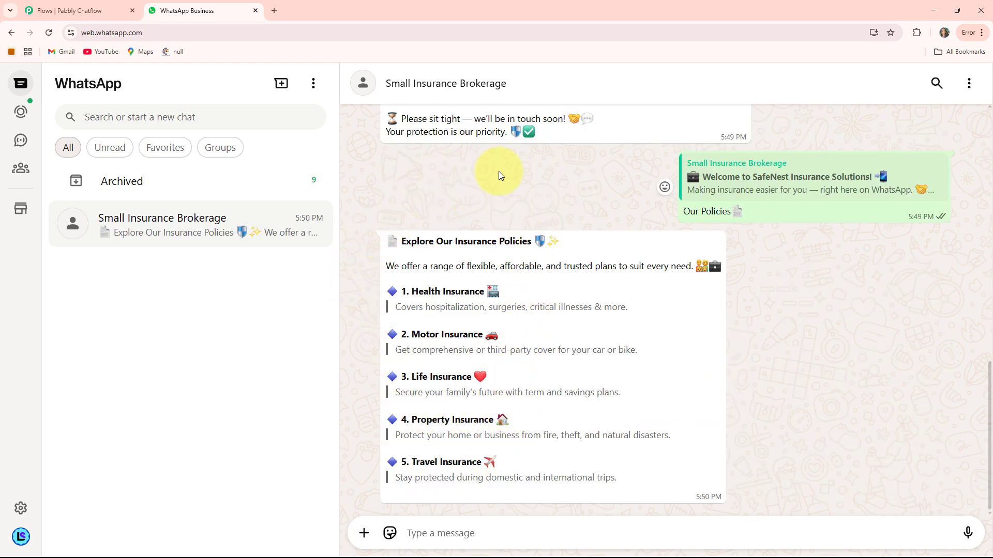
{"action": "scroll", "coordinate": [626, 331], "scroll_direction": "up", "scroll_amount": 10}
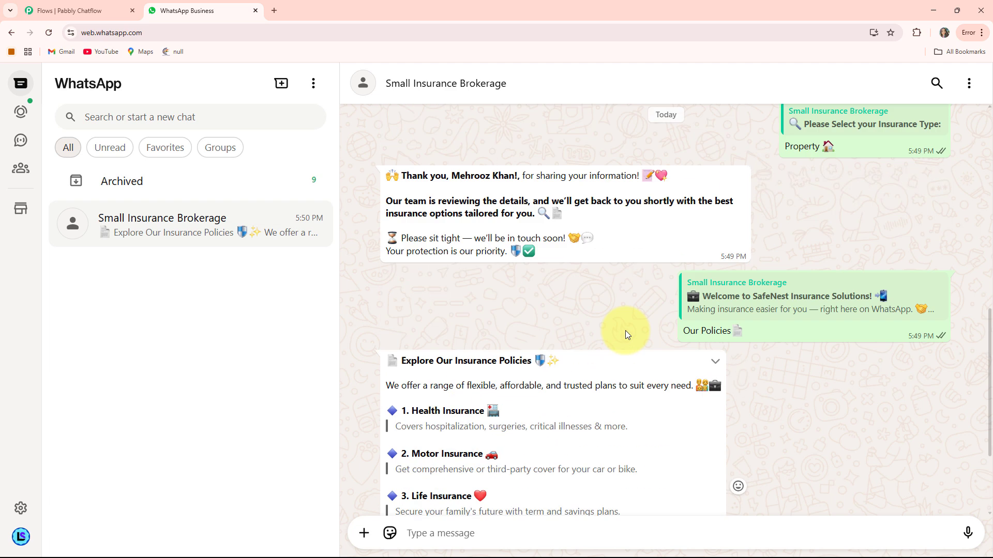
{"action": "scroll", "coordinate": [528, 283], "scroll_direction": "up", "scroll_amount": 1}
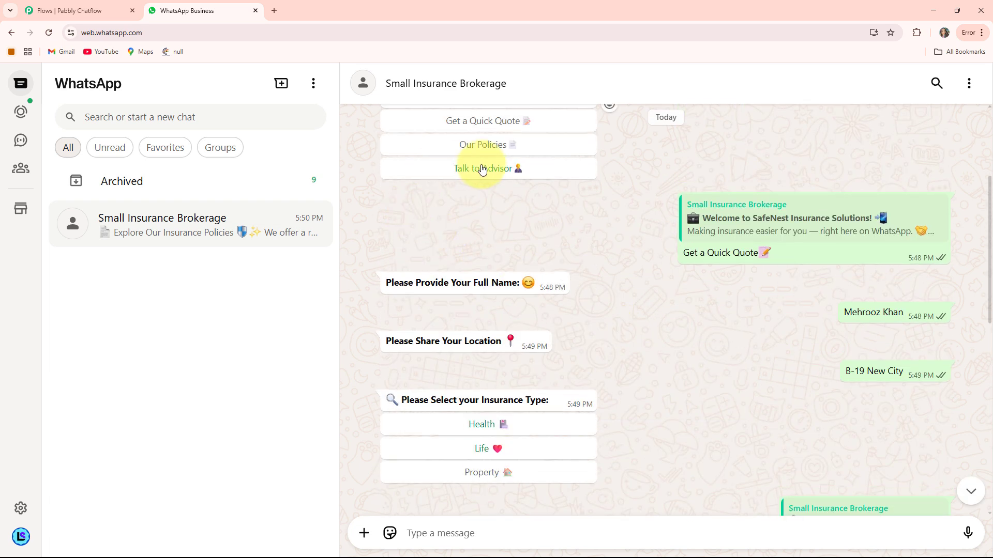
{"action": "left_click", "coordinate": [482, 168]}
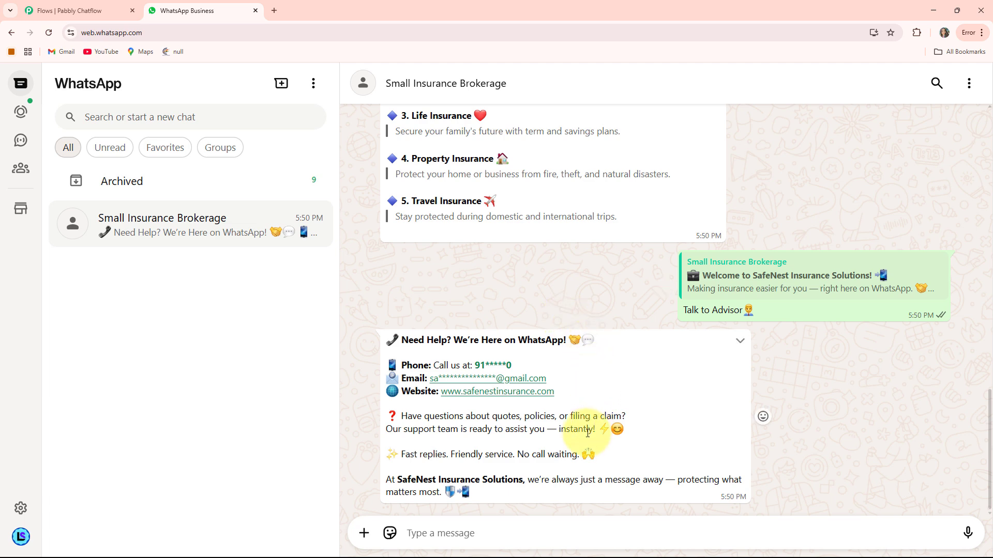
{"action": "scroll", "coordinate": [405, 126], "scroll_direction": "up", "scroll_amount": 5}
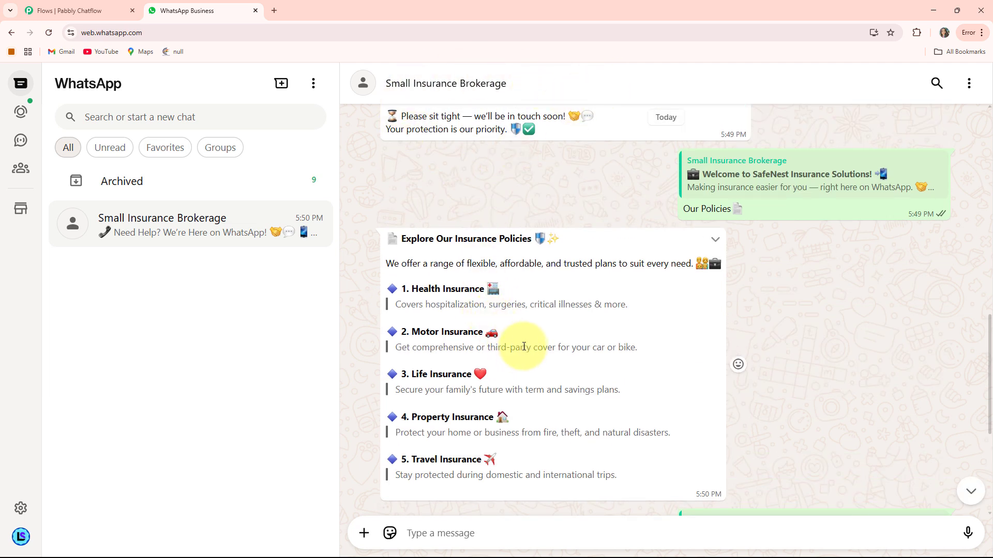
{"action": "scroll", "coordinate": [618, 319], "scroll_direction": "up", "scroll_amount": 4}
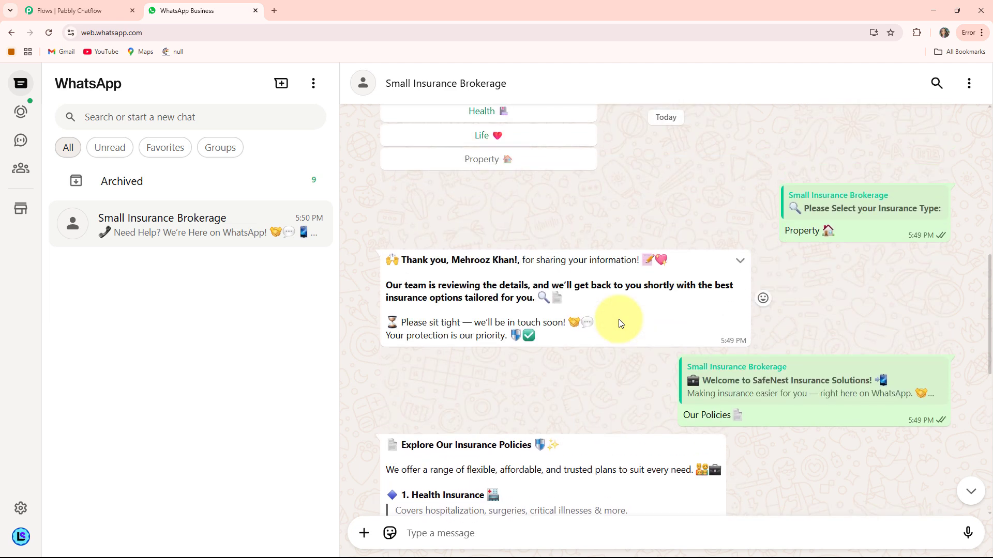
{"action": "scroll", "coordinate": [619, 323], "scroll_direction": "up", "scroll_amount": 5}
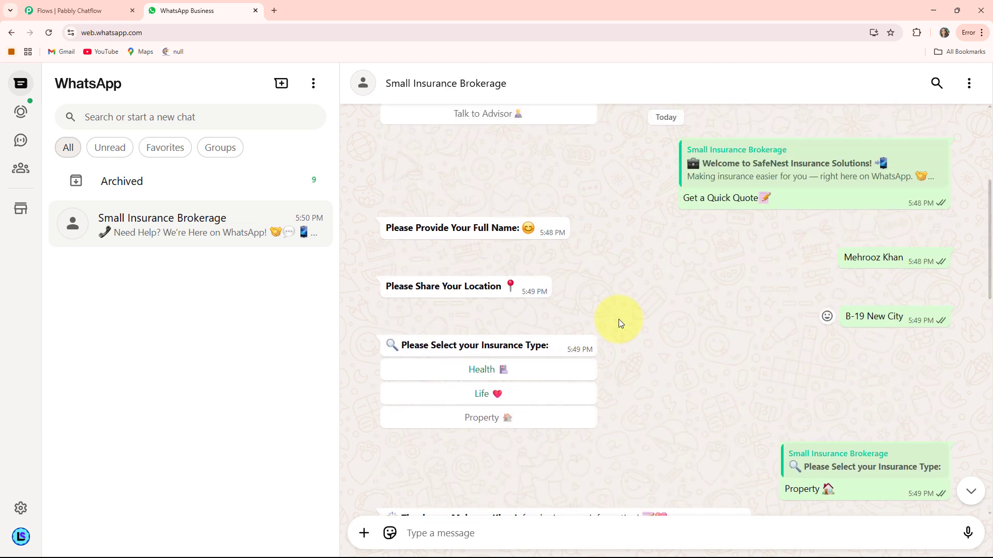
{"action": "scroll", "coordinate": [618, 319], "scroll_direction": "up", "scroll_amount": 3}
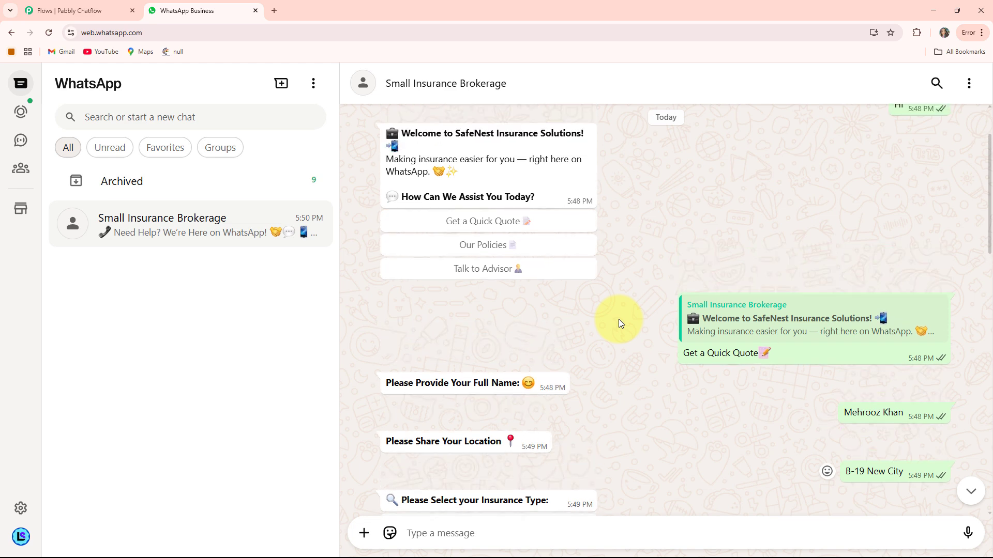
{"action": "scroll", "coordinate": [618, 319], "scroll_direction": "down", "scroll_amount": 3}
{"action": "scroll", "coordinate": [619, 321], "scroll_direction": "down", "scroll_amount": 1}
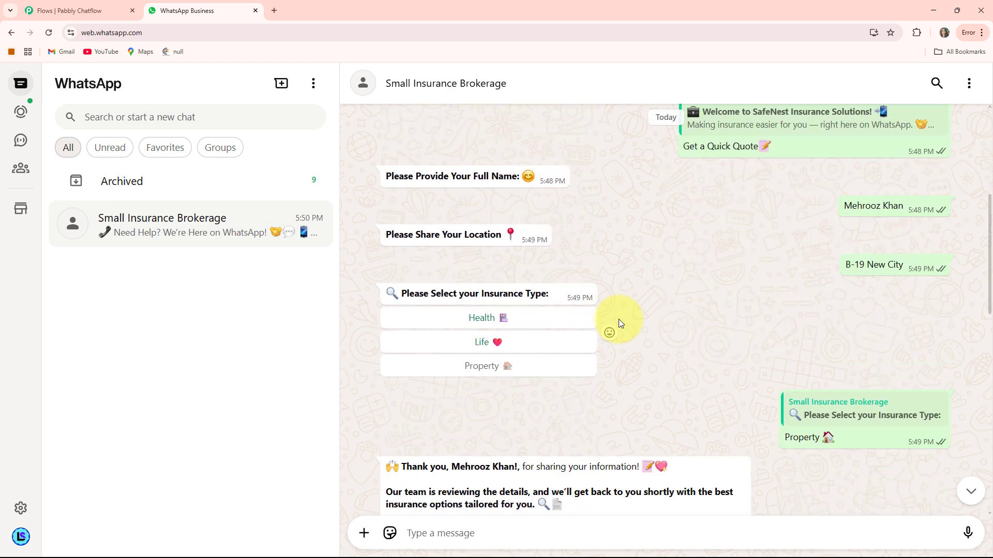
{"action": "scroll", "coordinate": [618, 319], "scroll_direction": "up", "scroll_amount": 2}
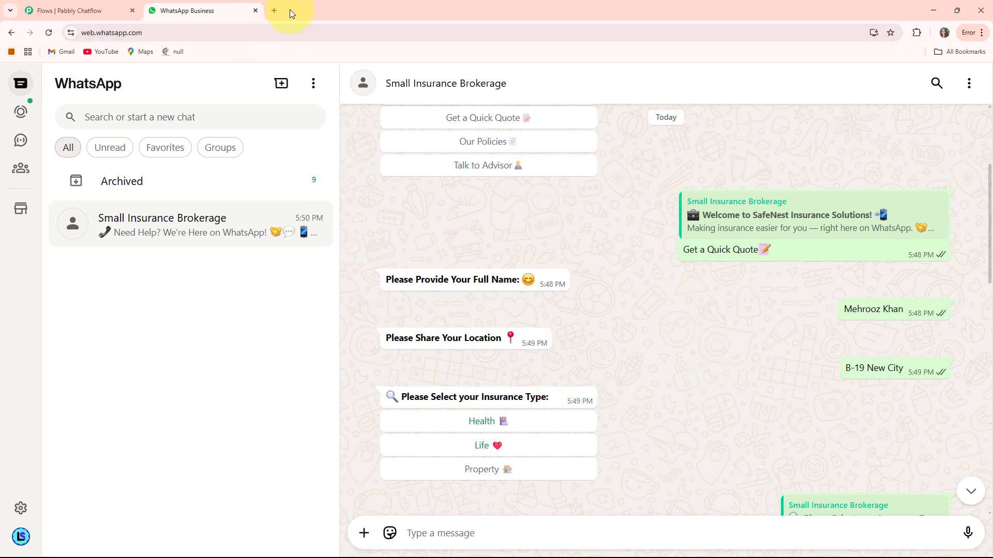
Load pabbly.com/chatflow in a new Chrome tab.
{"action": "left_click", "coordinate": [274, 11]}
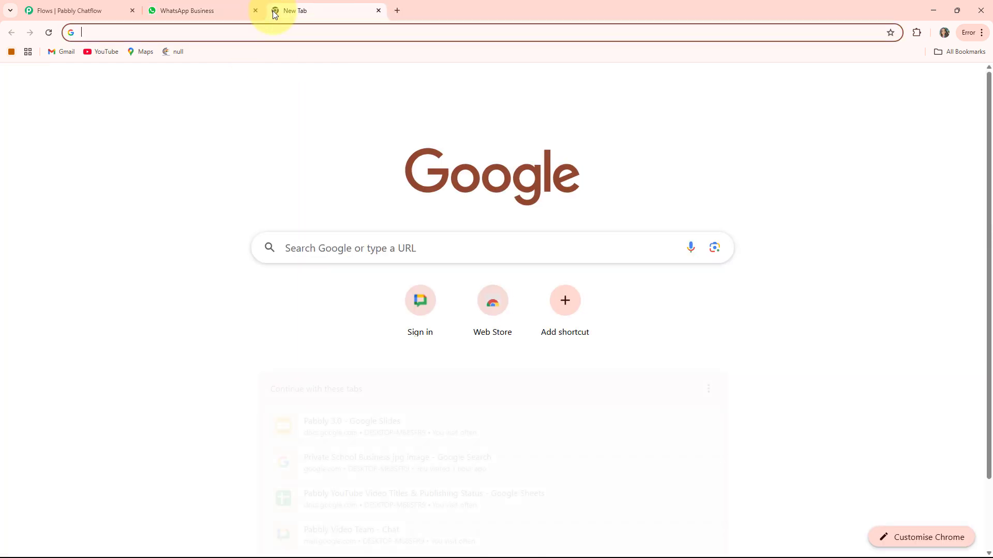
{"action": "left_click", "coordinate": [212, 28]}
{"action": "type", "text": "pabbly.com/chatflow"}
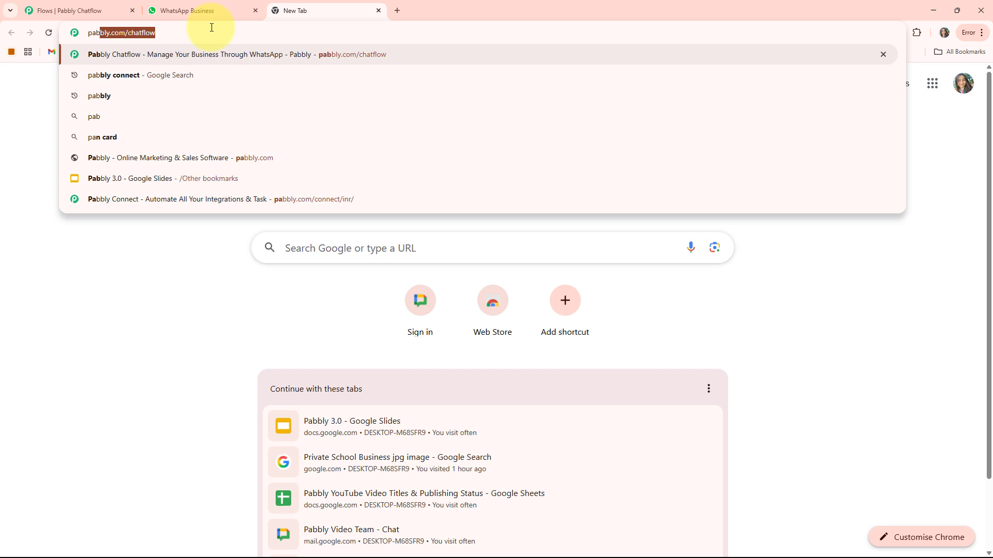
{"action": "key", "text": "Right"}
{"action": "key", "text": "Return"}
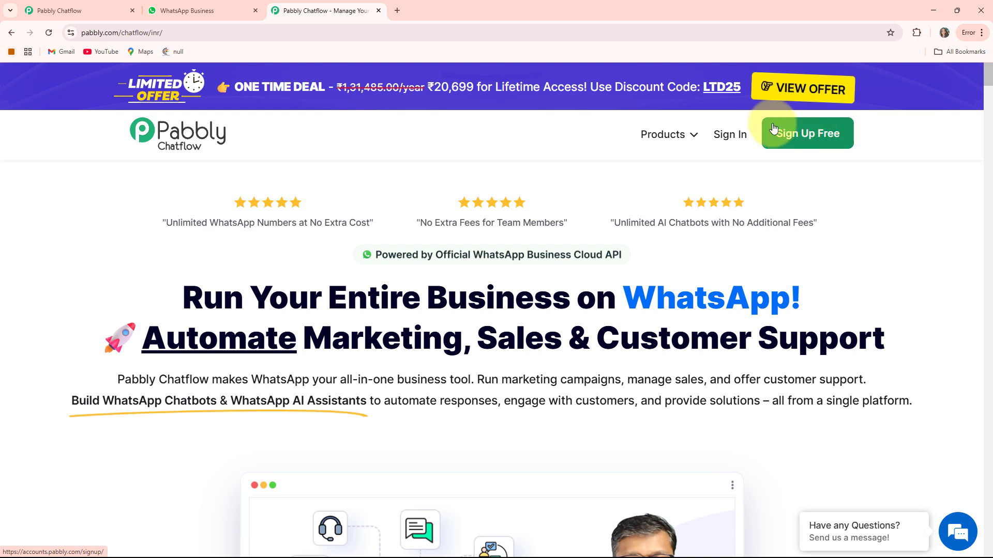
Sign in to the Pabbly account and open the Pabbly Chatflow app.
{"action": "left_click", "coordinate": [740, 143]}
{"action": "scroll", "coordinate": [326, 207], "scroll_direction": "down", "scroll_amount": 2}
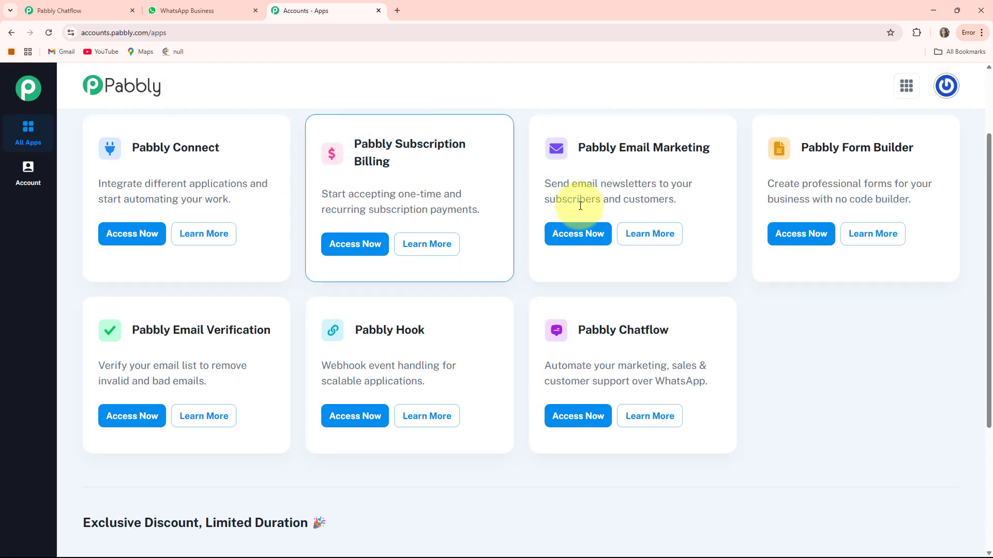
{"action": "scroll", "coordinate": [577, 258], "scroll_direction": "up", "scroll_amount": 2}
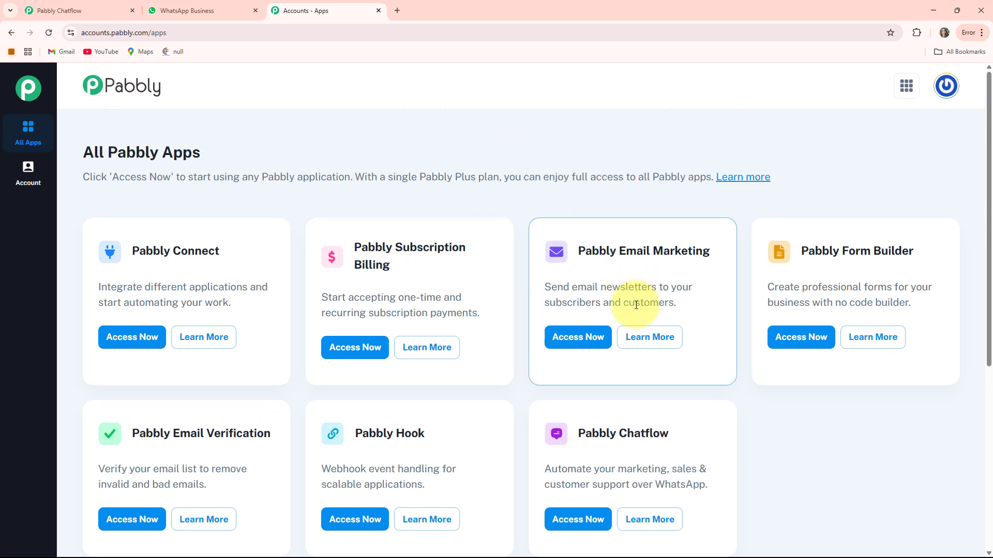
{"action": "scroll", "coordinate": [393, 259], "scroll_direction": "down", "scroll_amount": 2}
{"action": "scroll", "coordinate": [399, 259], "scroll_direction": "up", "scroll_amount": 1}
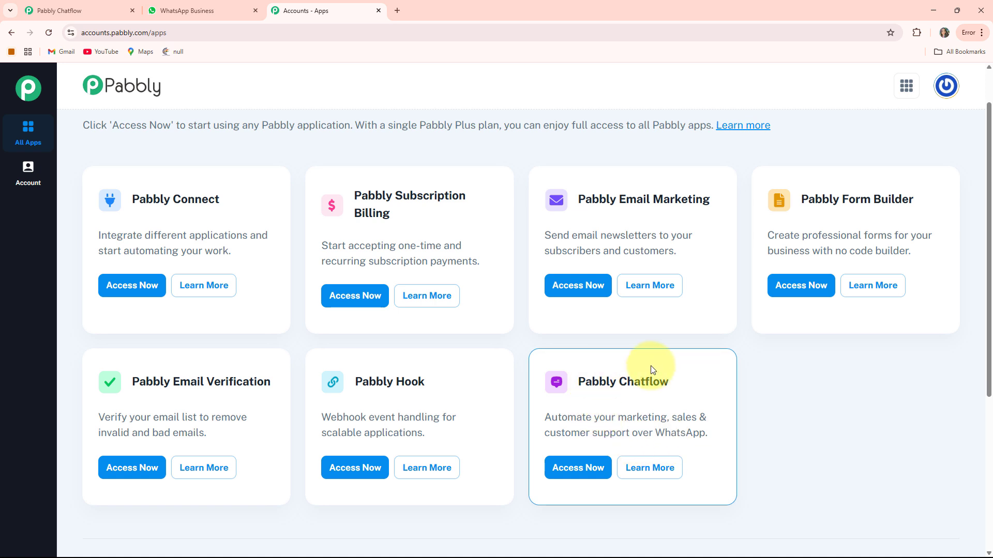
{"action": "left_click", "coordinate": [578, 468]}
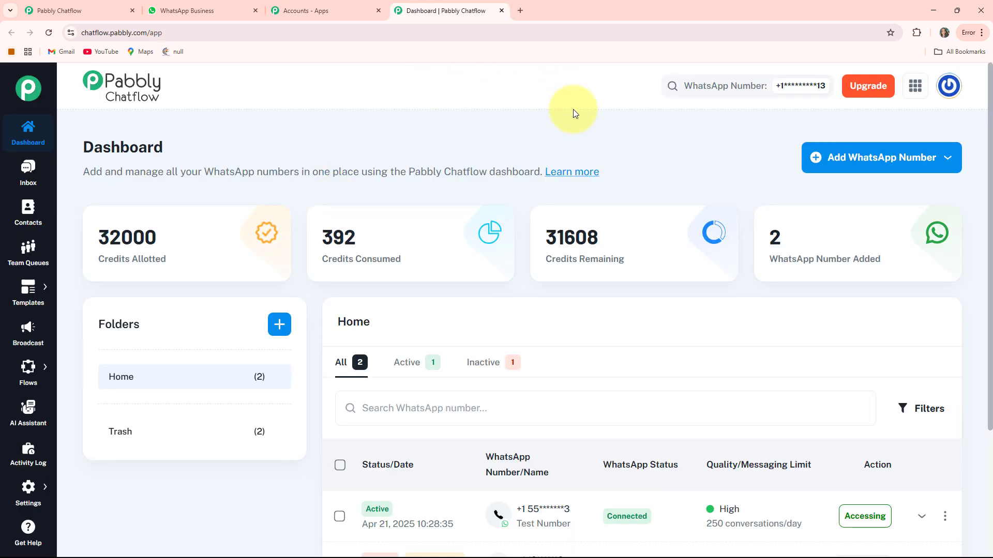
Highlight the Credits Allotted, Credits Consumed and Credits Remaining labels on the dashboard.
{"action": "mouse_move", "coordinate": [91, 240]}
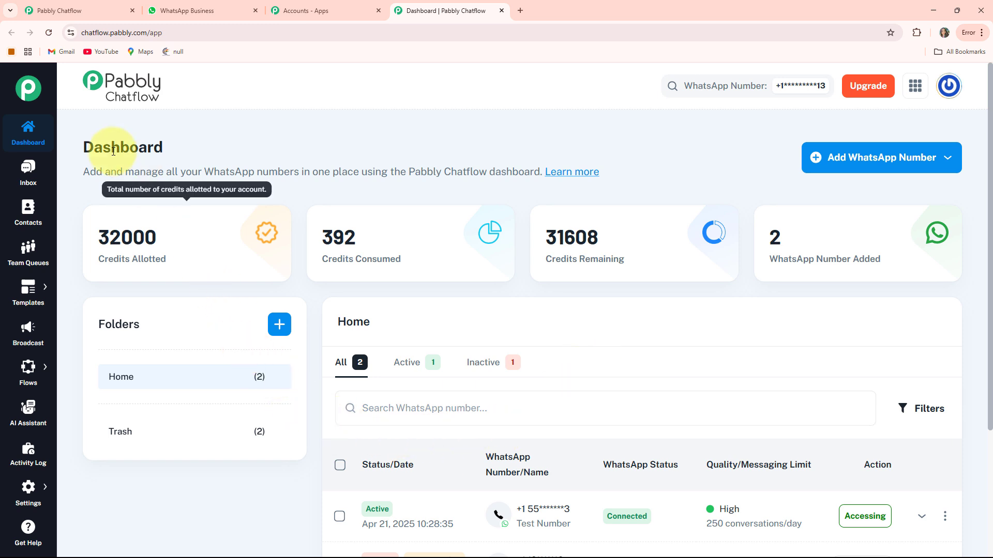
{"action": "left_click_drag", "start_coordinate": [94, 268], "coordinate": [172, 260]}
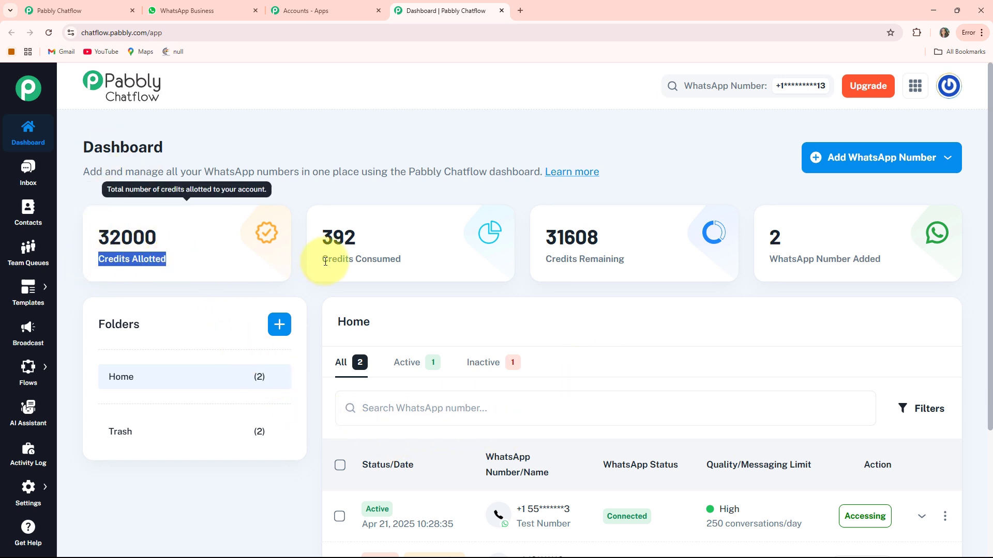
{"action": "left_click_drag", "start_coordinate": [326, 260], "coordinate": [432, 264]}
{"action": "left_click_drag", "start_coordinate": [544, 260], "coordinate": [672, 262]}
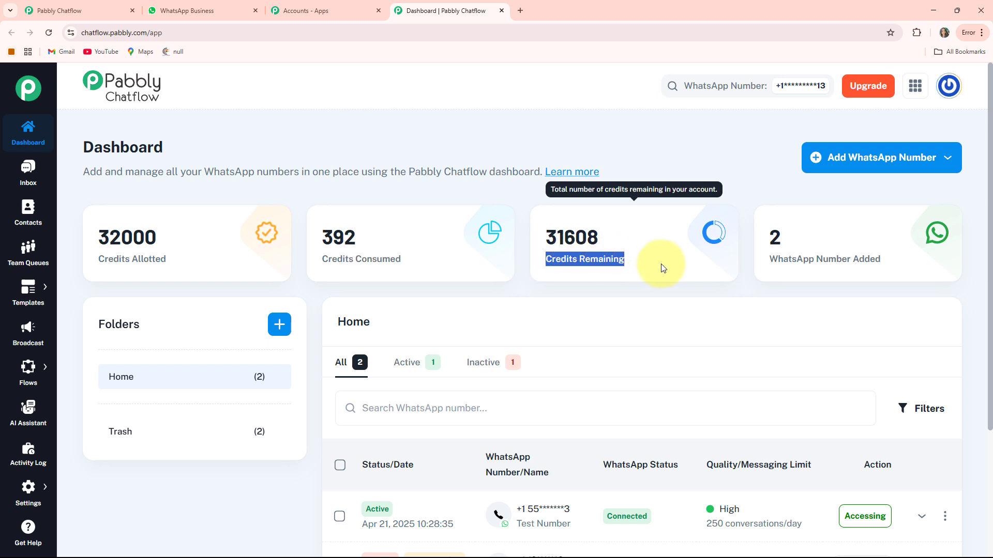
{"action": "left_click", "coordinate": [678, 172]}
Look at the options for adding a WhatsApp number, including the manual token method.
{"action": "left_click", "coordinate": [879, 169]}
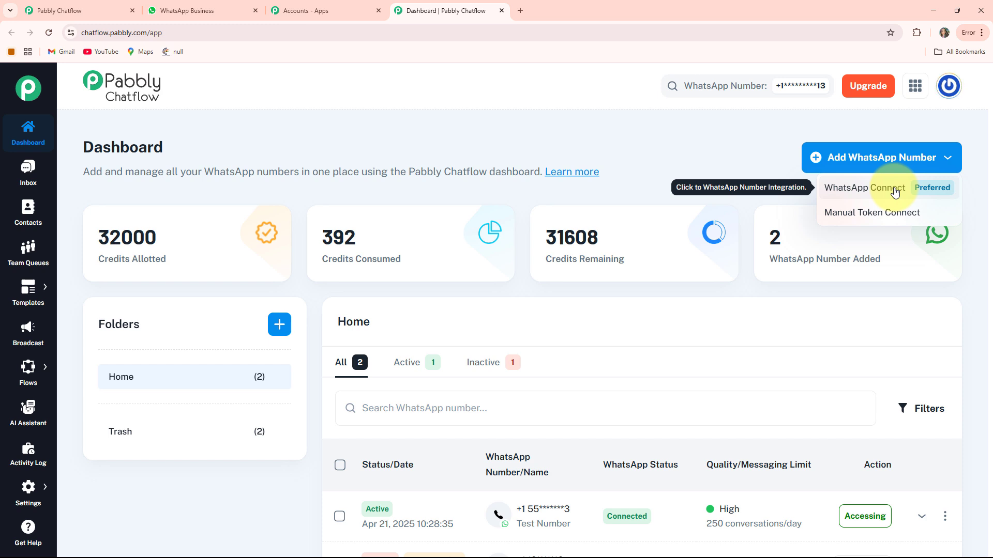
{"action": "left_click", "coordinate": [885, 222]}
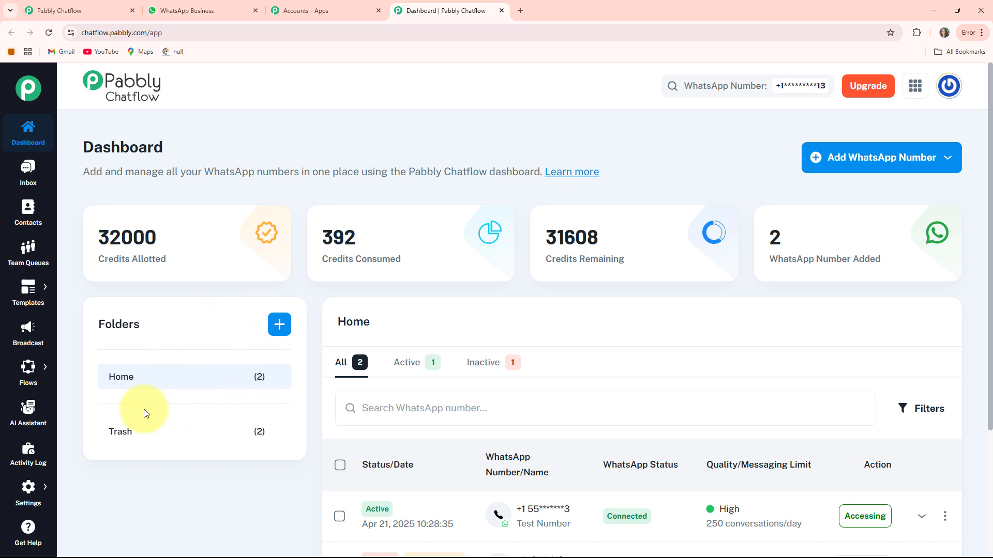
{"action": "scroll", "coordinate": [595, 325], "scroll_direction": "down", "scroll_amount": 3}
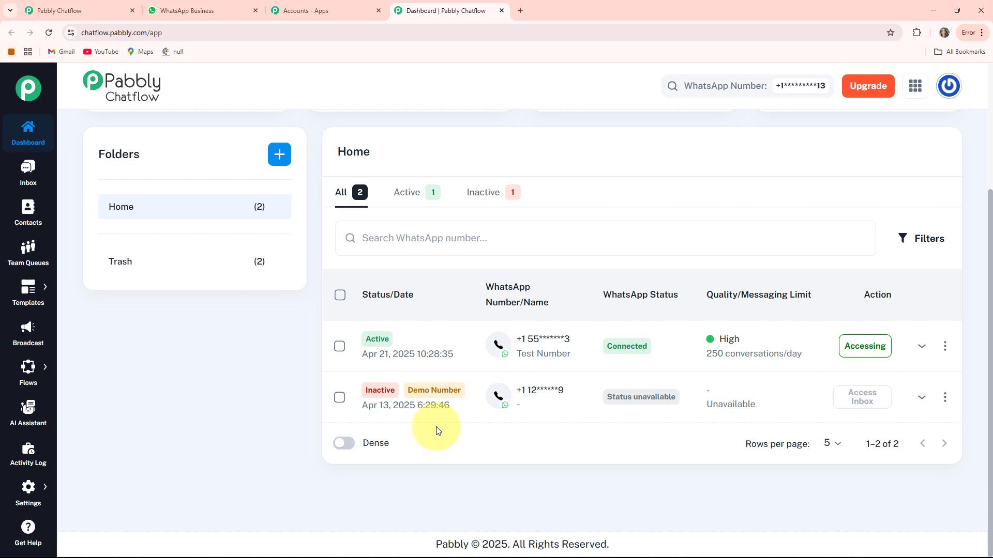
{"action": "scroll", "coordinate": [436, 431], "scroll_direction": "up", "scroll_amount": 3}
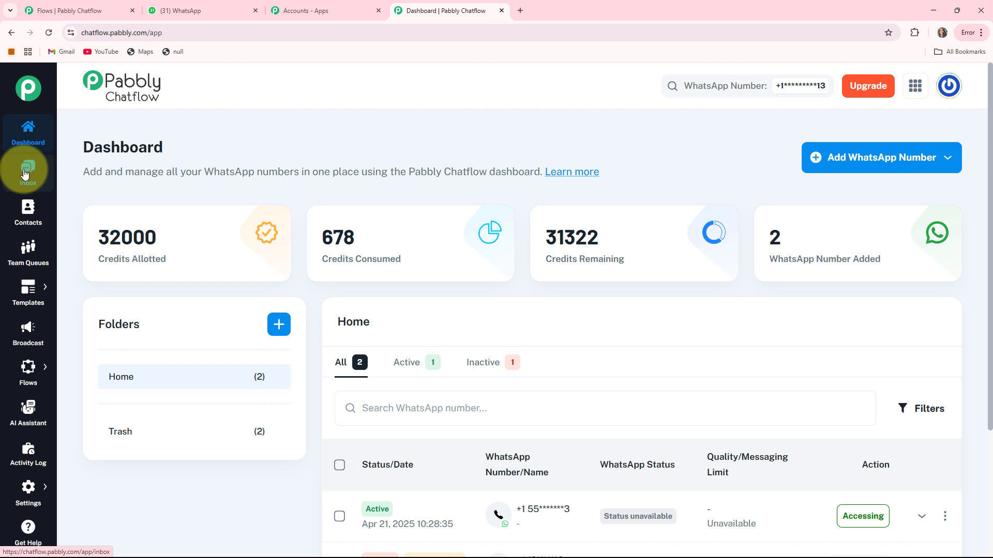
Open the Inbox and view the test conversation, then close it.
{"action": "left_click", "coordinate": [25, 173]}
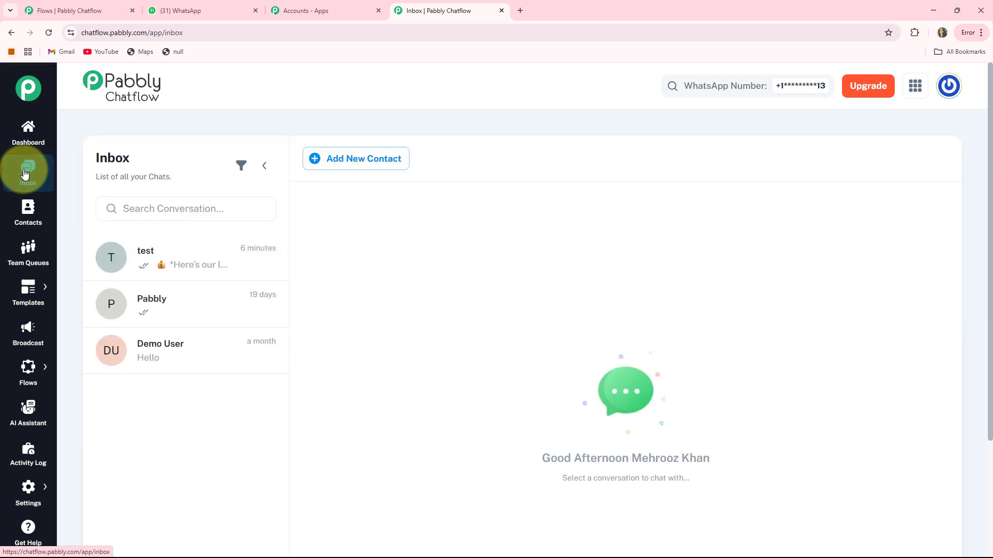
{"action": "left_click", "coordinate": [161, 263]}
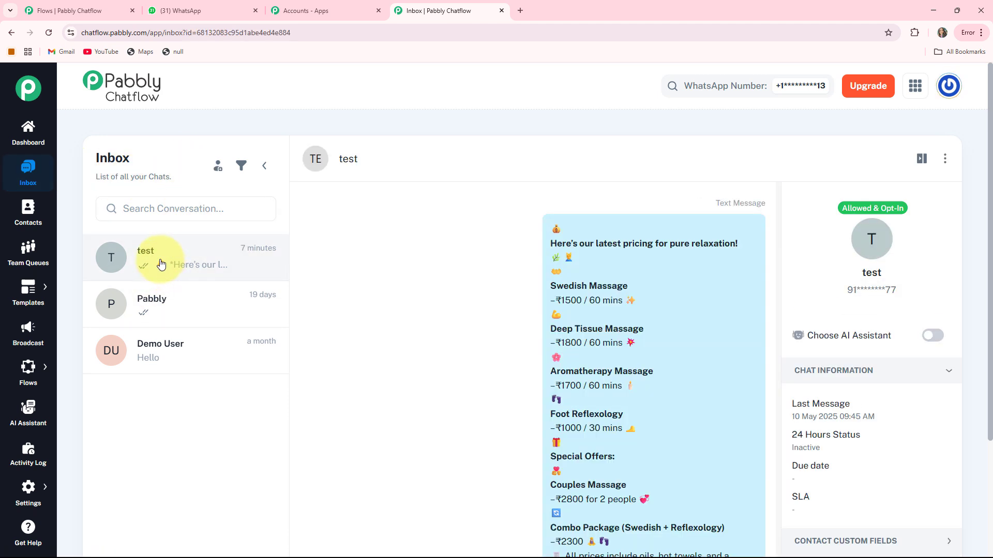
{"action": "left_click", "coordinate": [161, 265]}
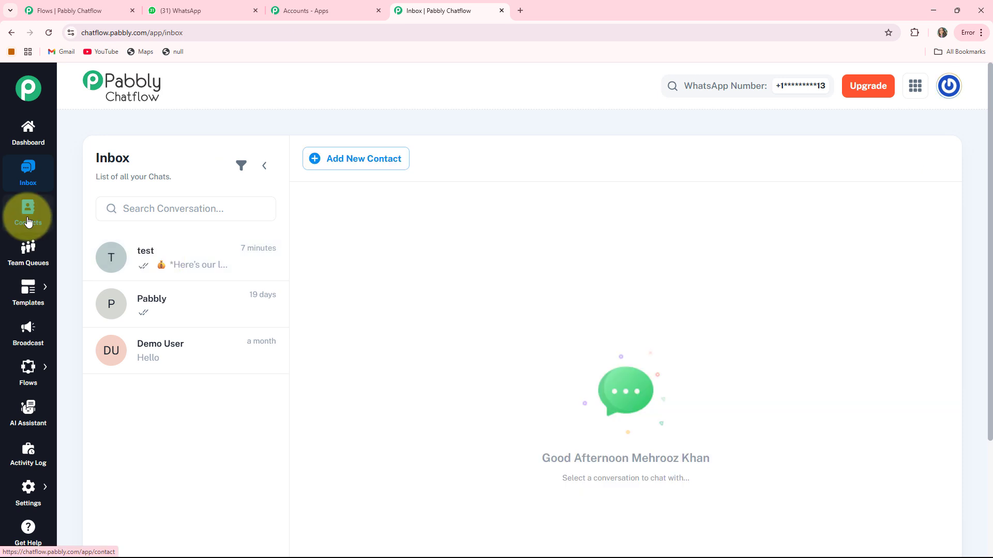
Visit the Contacts and Team Queues pages, ending on the Templates List.
{"action": "left_click", "coordinate": [28, 221]}
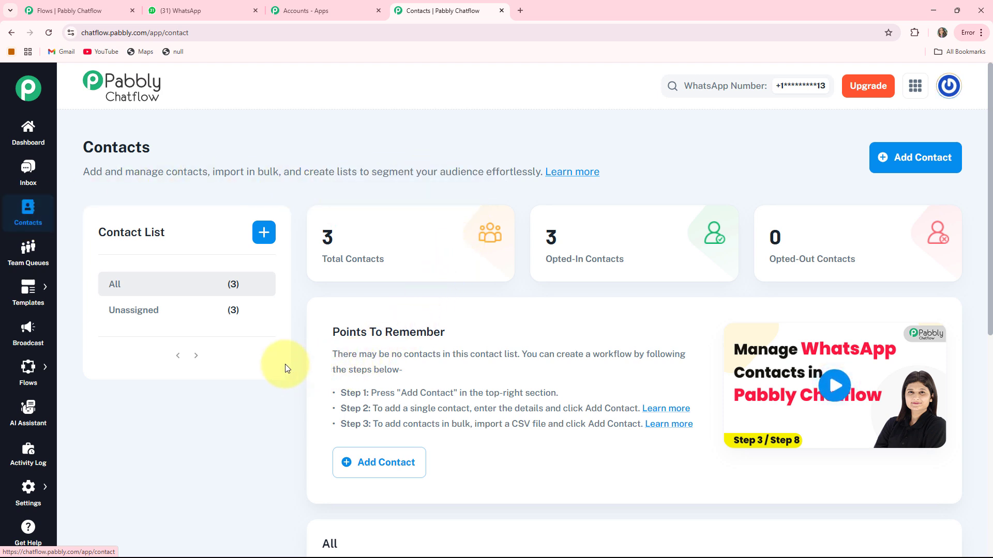
{"action": "left_click", "coordinate": [27, 264]}
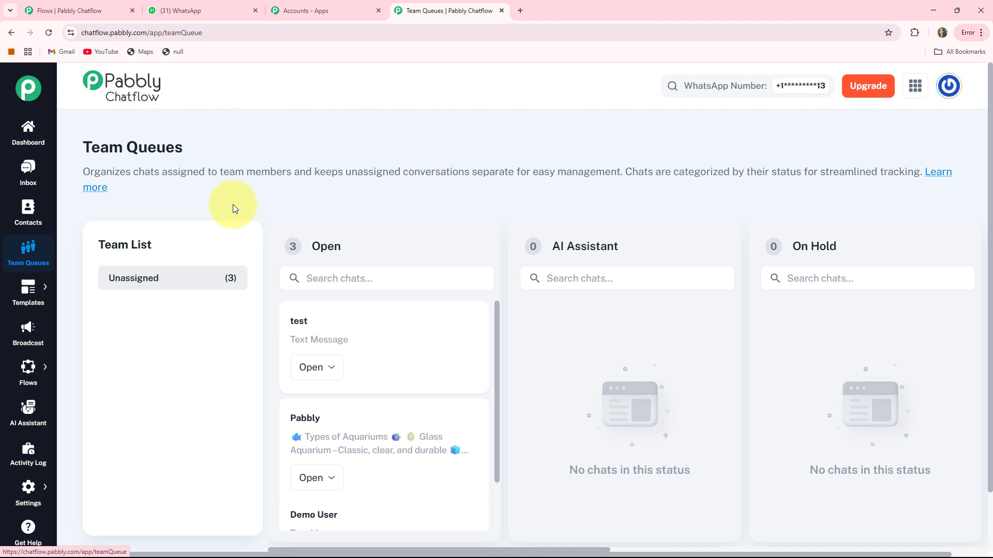
{"action": "mouse_move", "coordinate": [27, 288]}
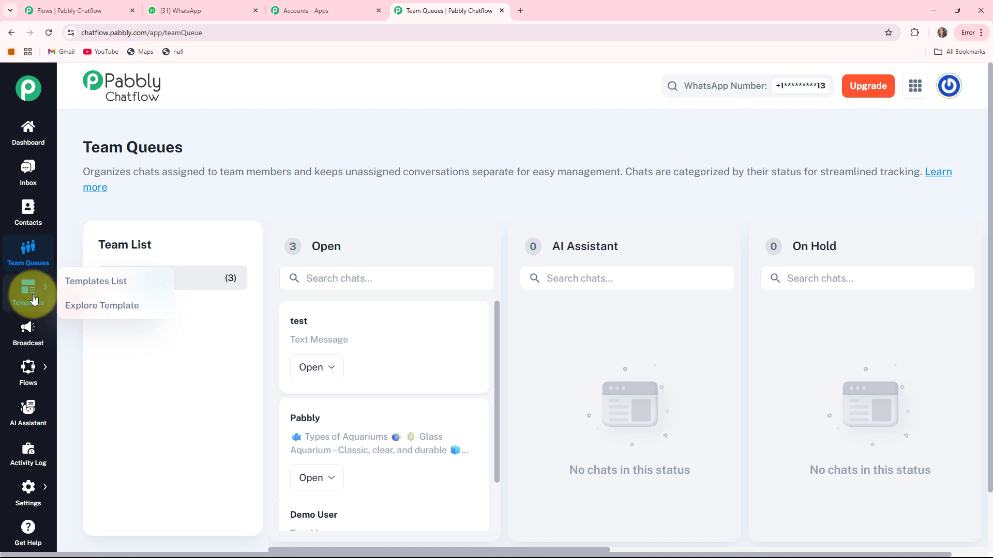
{"action": "left_click", "coordinate": [71, 289]}
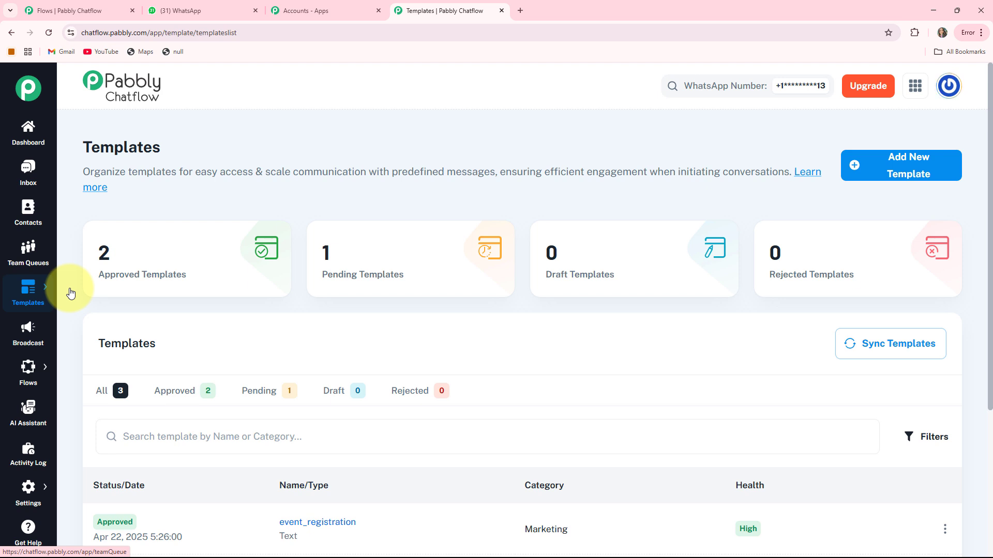
Visit the Broadcast, Flows and AI Assistant pages.
{"action": "left_click", "coordinate": [28, 329]}
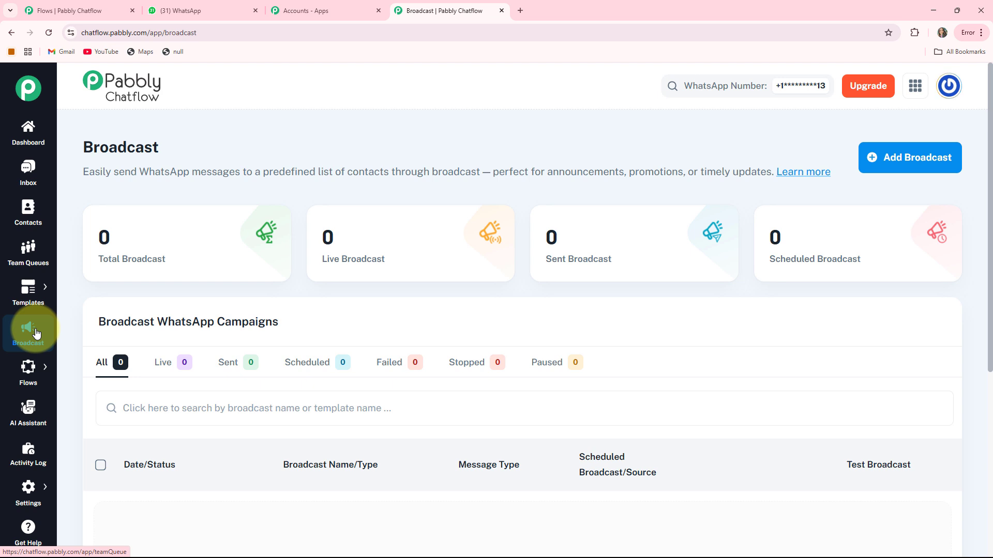
{"action": "mouse_move", "coordinate": [28, 370]}
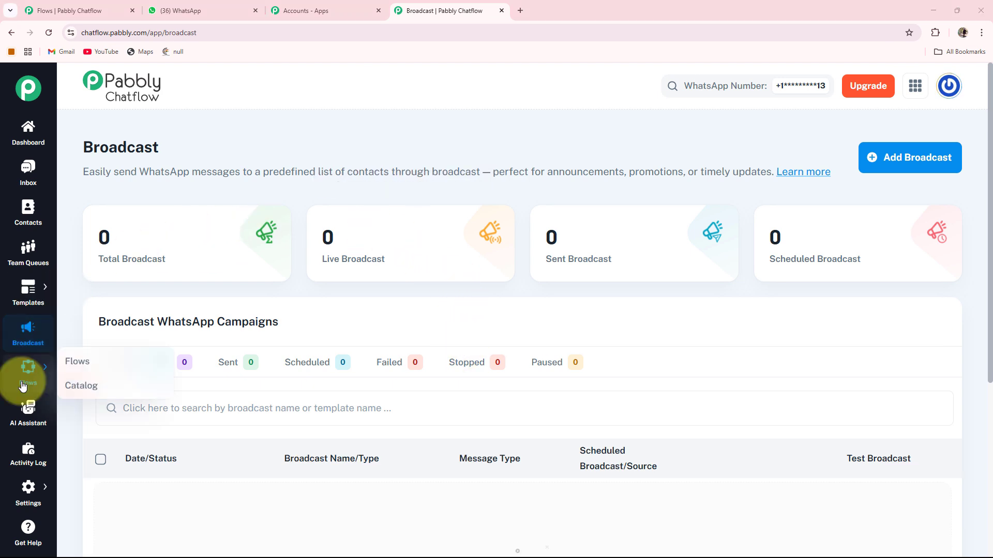
{"action": "left_click", "coordinate": [67, 362]}
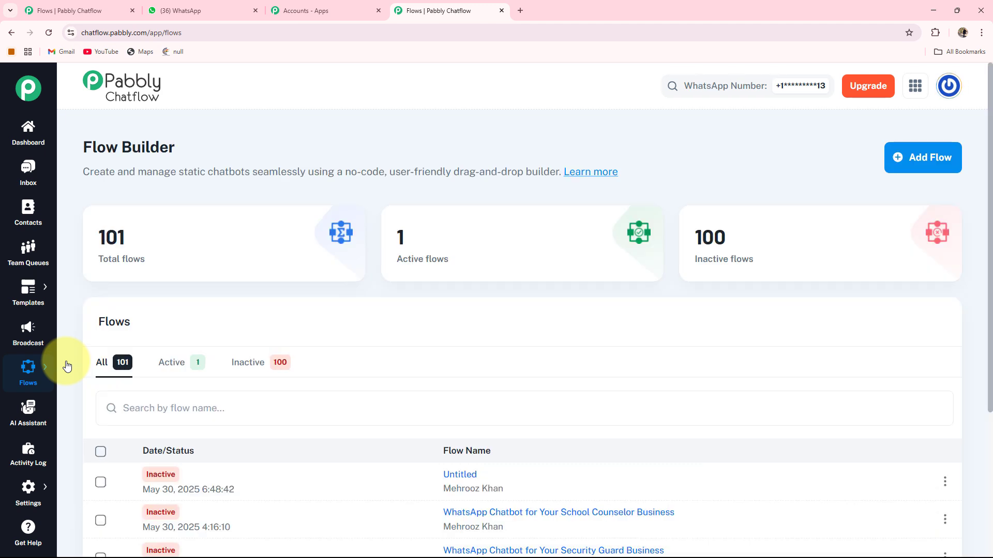
{"action": "left_click", "coordinate": [23, 415]}
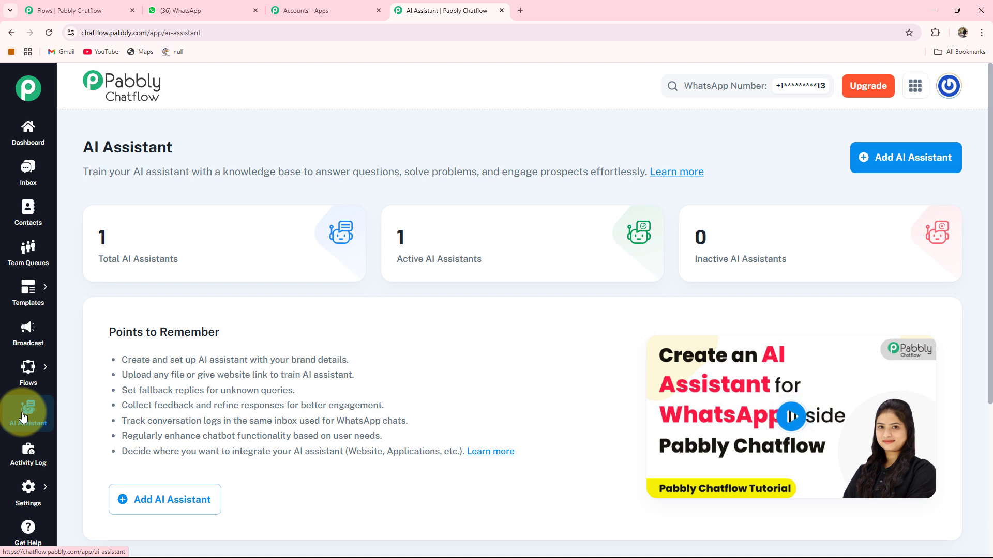
Open the Activity Log and glance at the Settings sections list.
{"action": "left_click", "coordinate": [22, 460]}
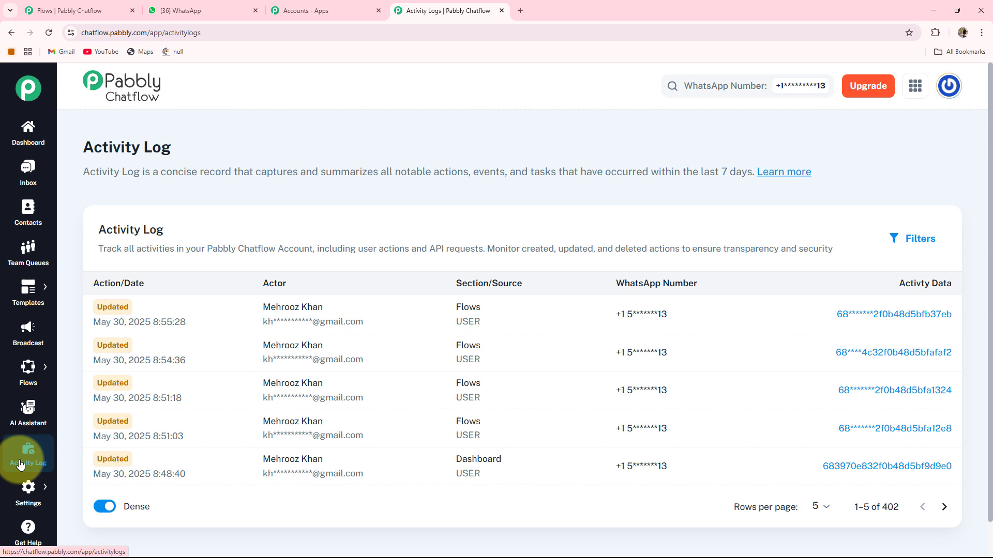
{"action": "left_click", "coordinate": [27, 488]}
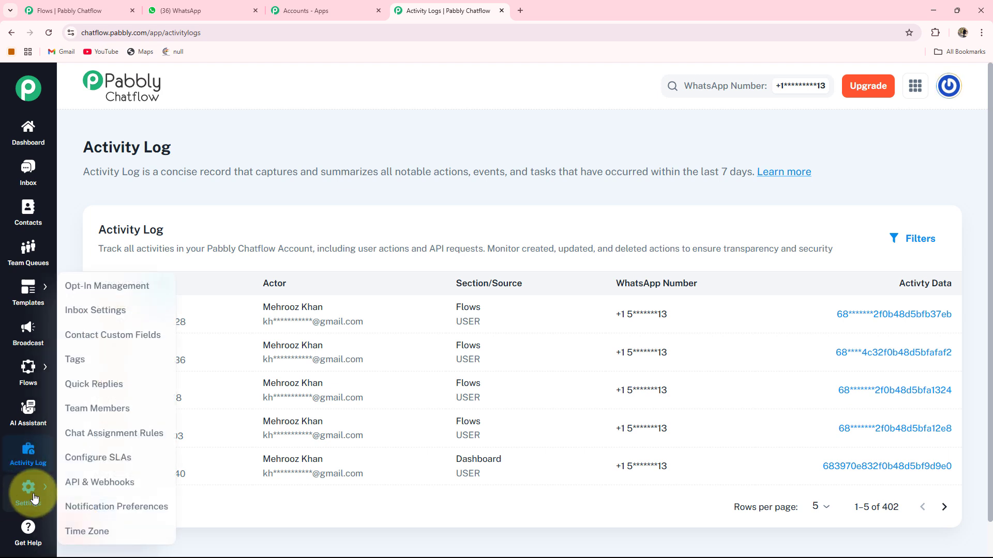
{"action": "left_click", "coordinate": [18, 527]}
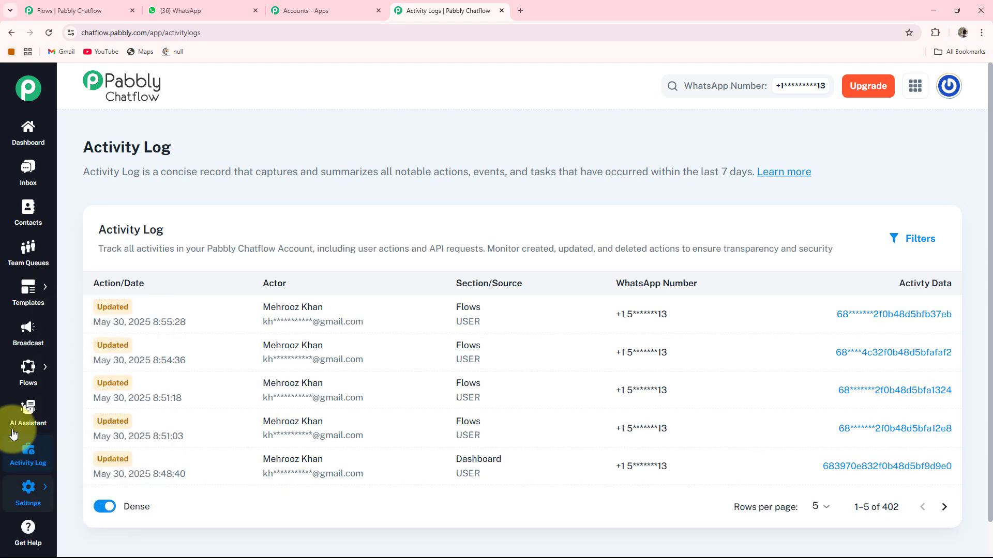
{"action": "mouse_move", "coordinate": [27, 366]}
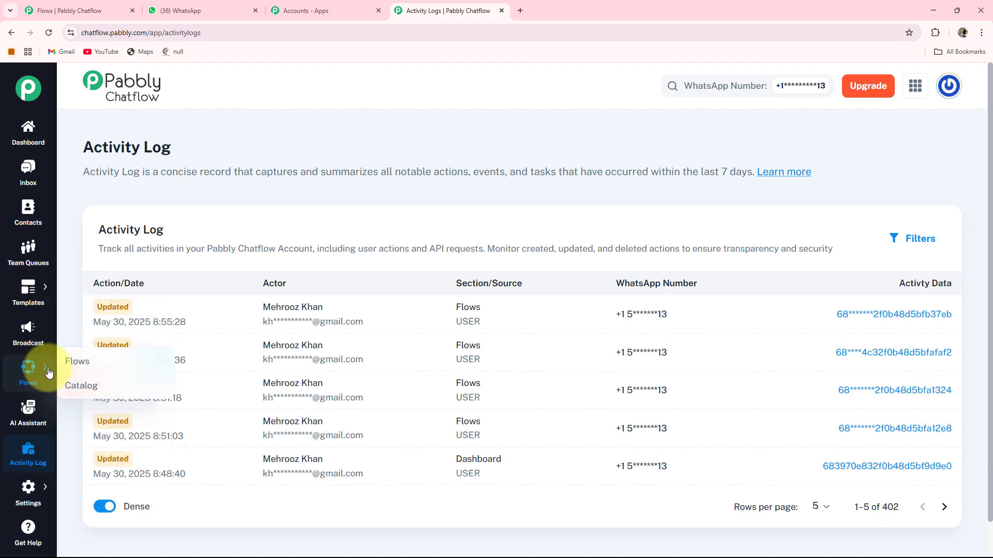
Add a new flow from the Flows list to open the Untitled flow builder.
{"action": "left_click", "coordinate": [76, 361]}
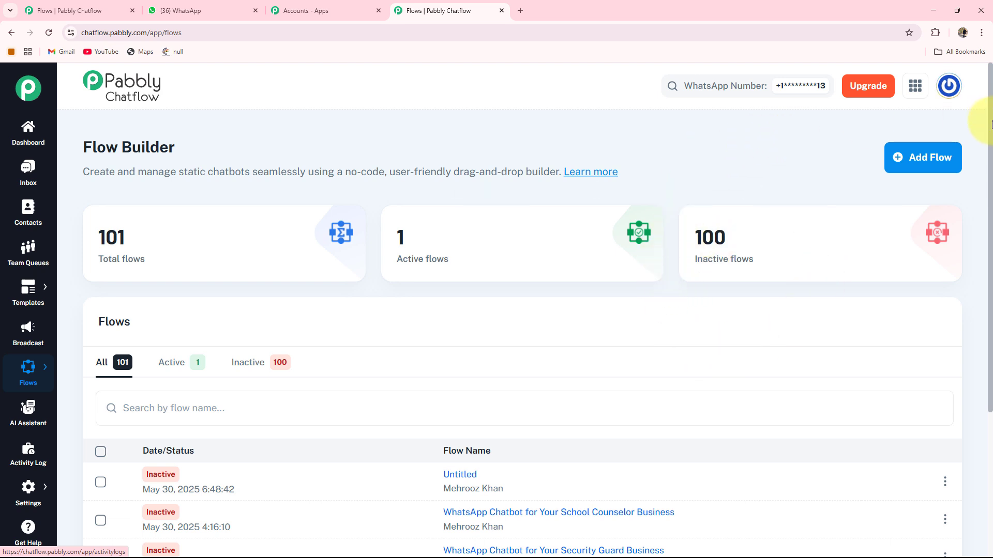
{"action": "left_click", "coordinate": [926, 164]}
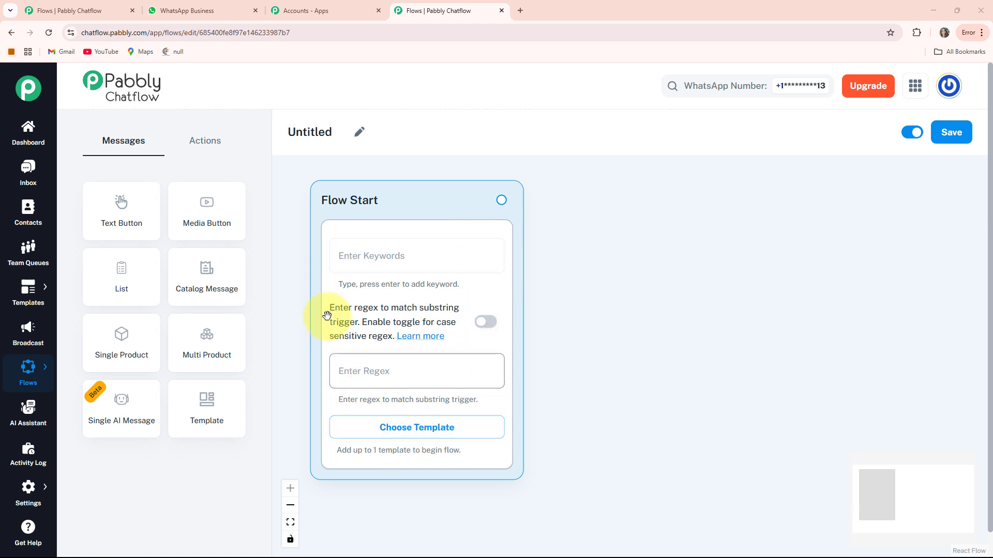
Replace the Untitled name with 'WhatsApp Chatbot for Your Small Insurance Brokerage Business'.
{"action": "left_click", "coordinate": [360, 136]}
{"action": "key", "text": "ctrl+a"}
{"action": "type", "text": "WhatsApp Chatbot for Your Small Insurance Brokerage Business"}
{"action": "key", "text": "Return"}
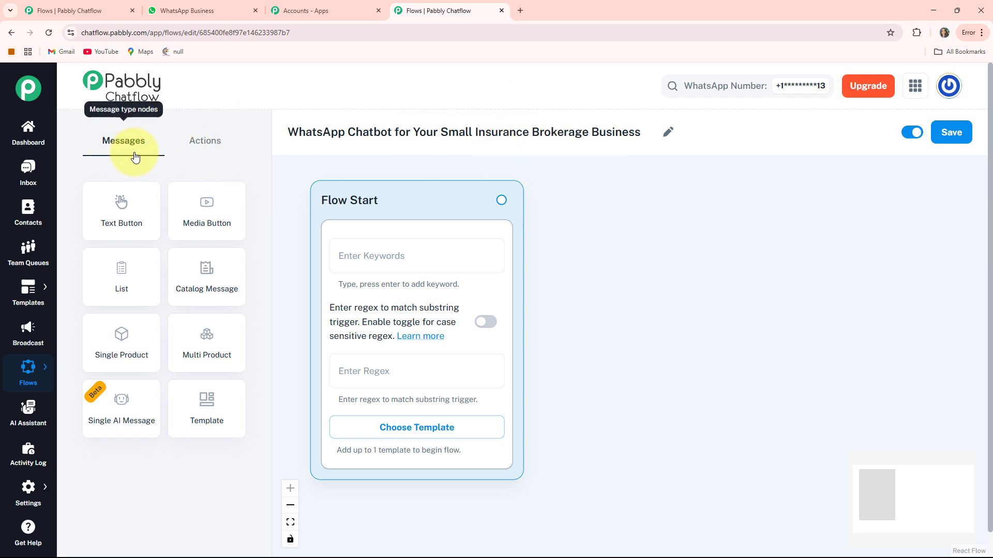
Browse the Actions and Messages node lists in the flow builder.
{"action": "left_click", "coordinate": [193, 140]}
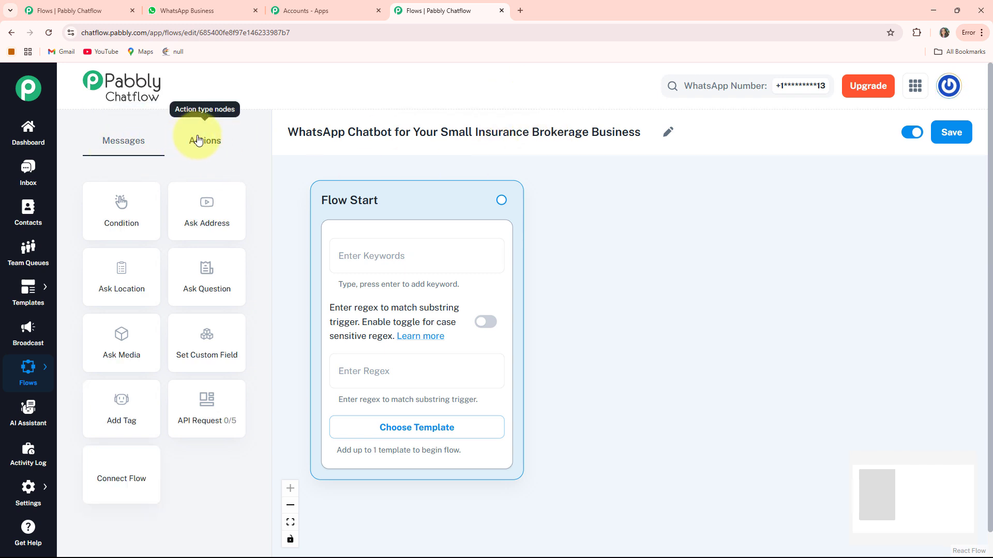
{"action": "left_click", "coordinate": [139, 147]}
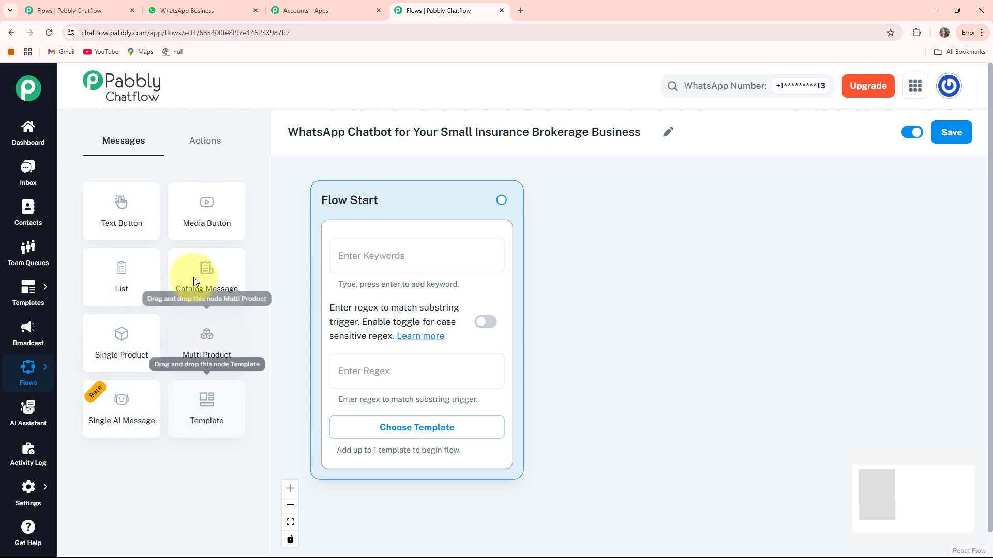
{"action": "left_click", "coordinate": [206, 139]}
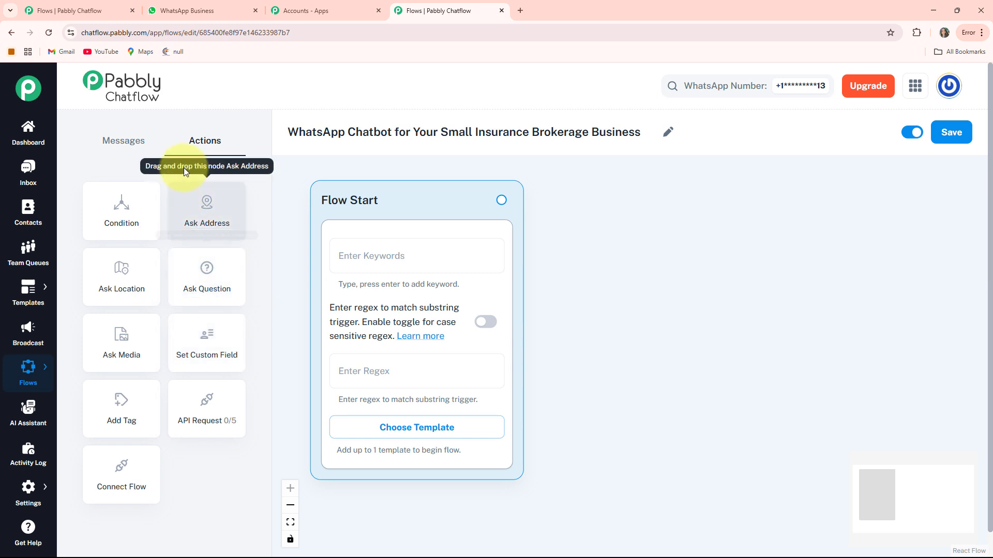
{"action": "left_click", "coordinate": [123, 140]}
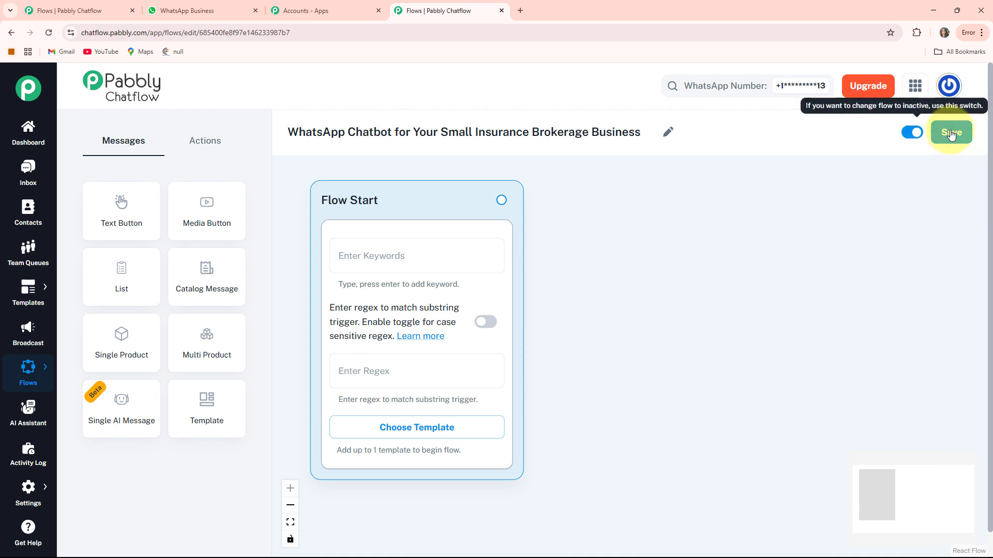
Keep the flow switched to active and save it.
{"action": "left_click", "coordinate": [910, 133]}
{"action": "left_click", "coordinate": [910, 134]}
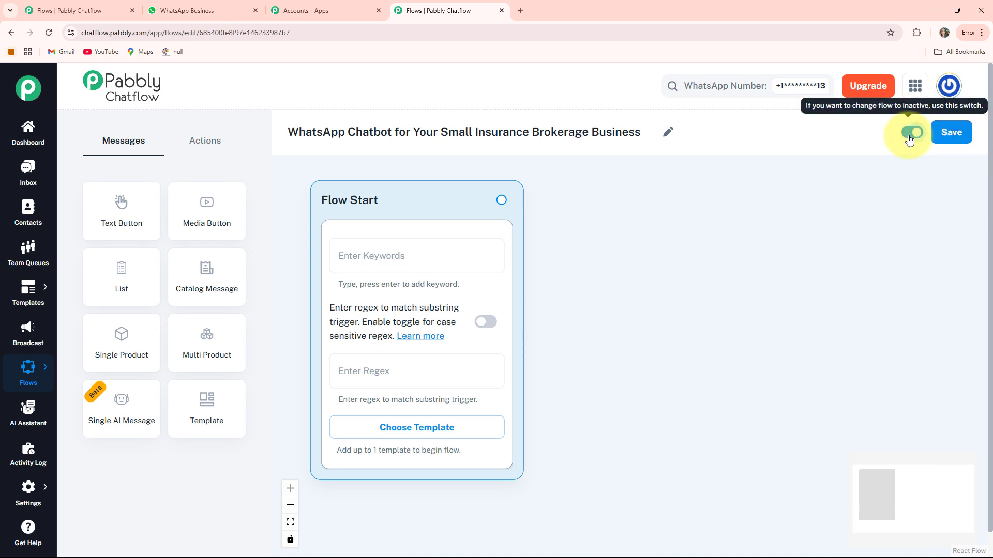
{"action": "left_click", "coordinate": [952, 134]}
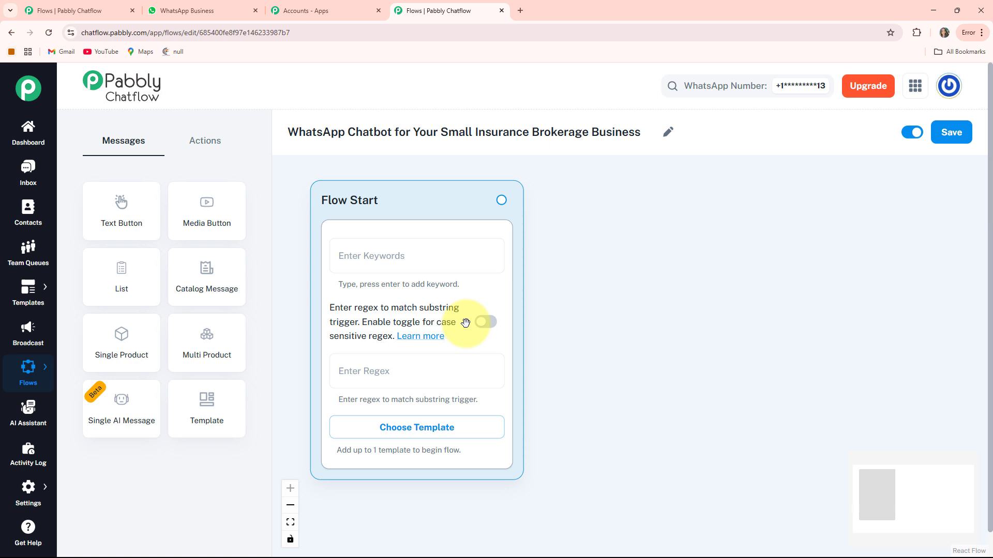
Turn on case sensitivity and paste [\s\S]+ as the Flow Start regex trigger.
{"action": "left_click", "coordinate": [490, 327]}
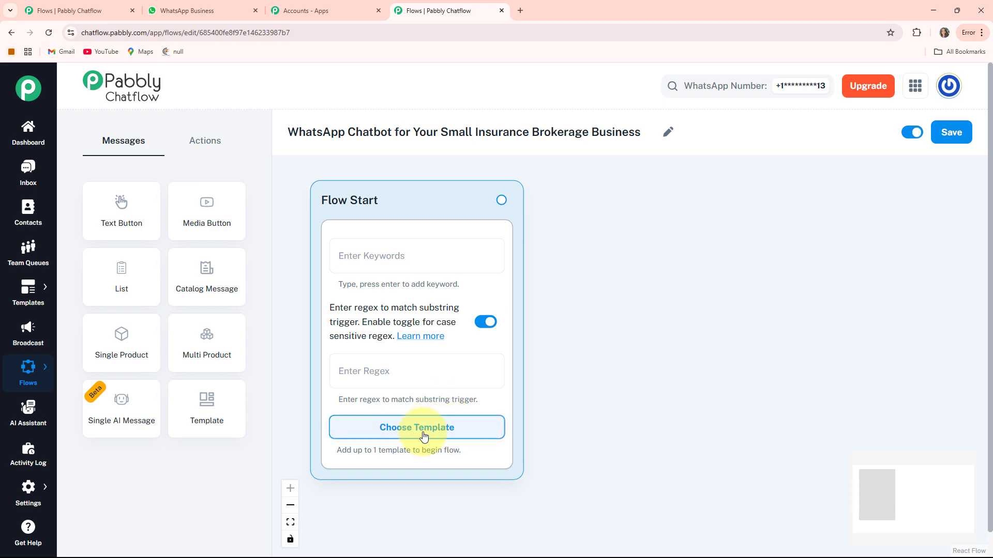
{"action": "left_click", "coordinate": [406, 431]}
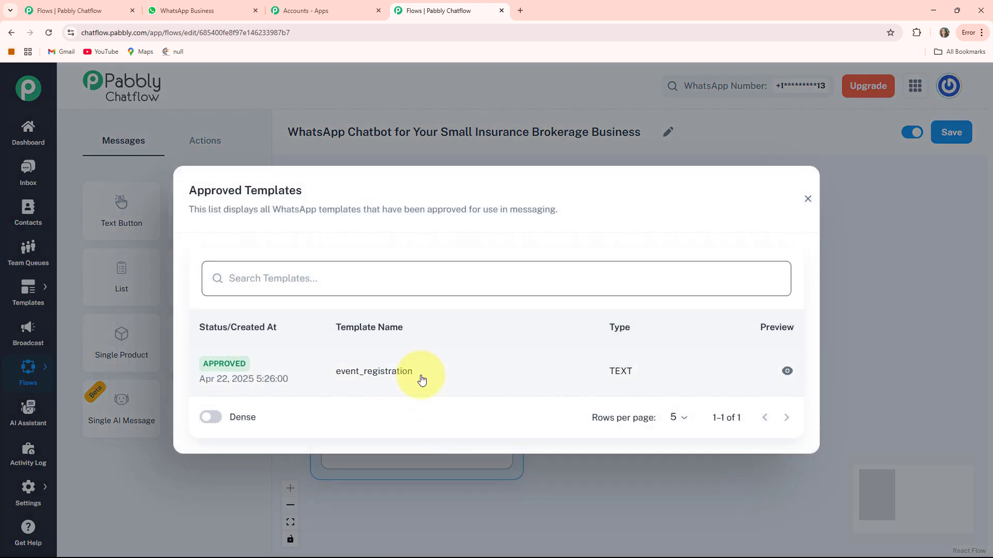
{"action": "key", "text": "Escape"}
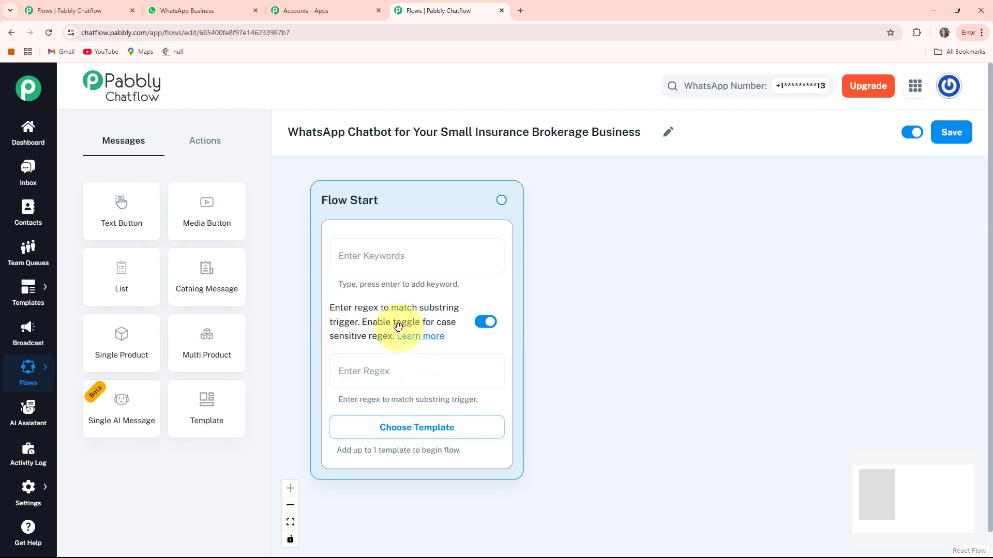
{"action": "left_click", "coordinate": [352, 370]}
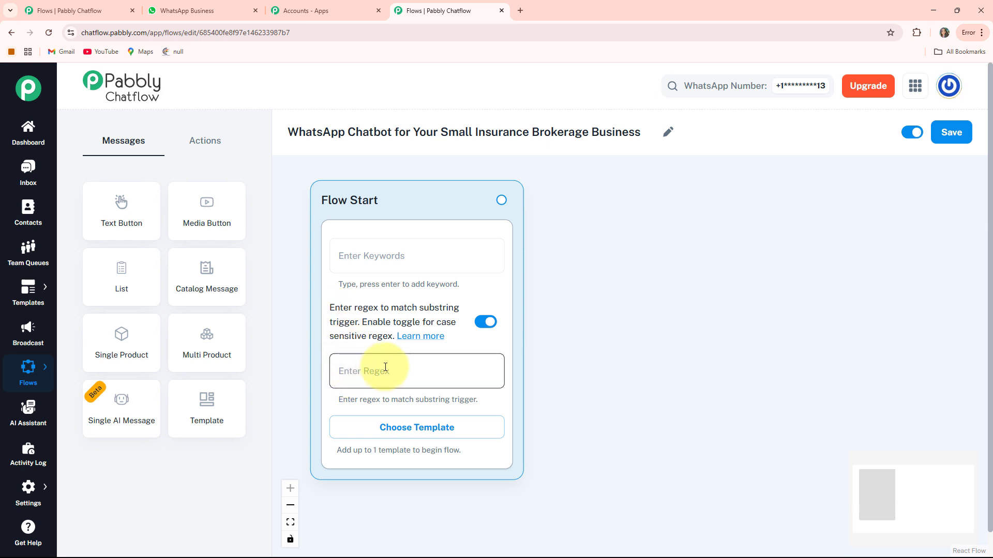
{"action": "type", "text": "[\\s\\S]+"}
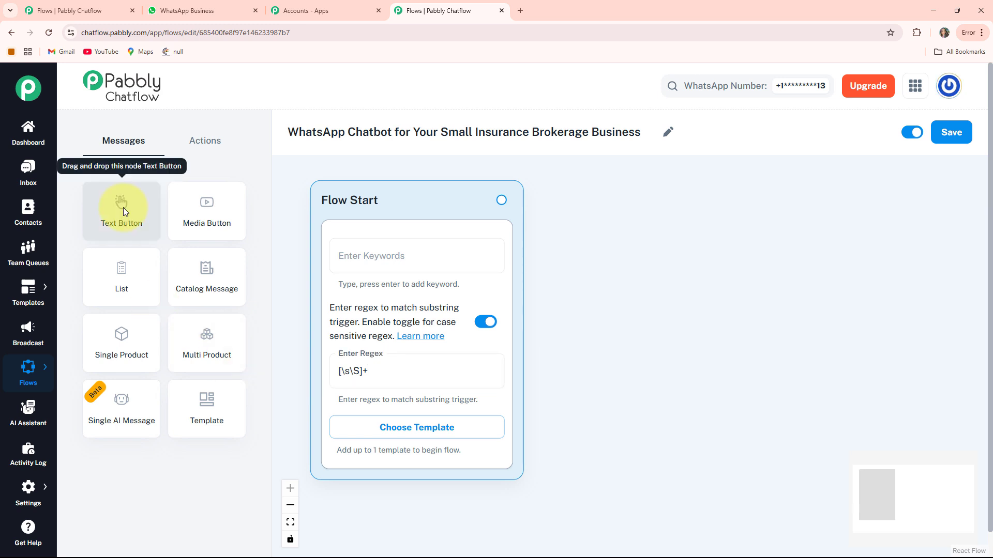
Add a text-with-buttons message beside Flow Start holding the SafeNest welcome text.
{"action": "left_click", "coordinate": [123, 206]}
{"action": "left_click", "coordinate": [545, 449]}
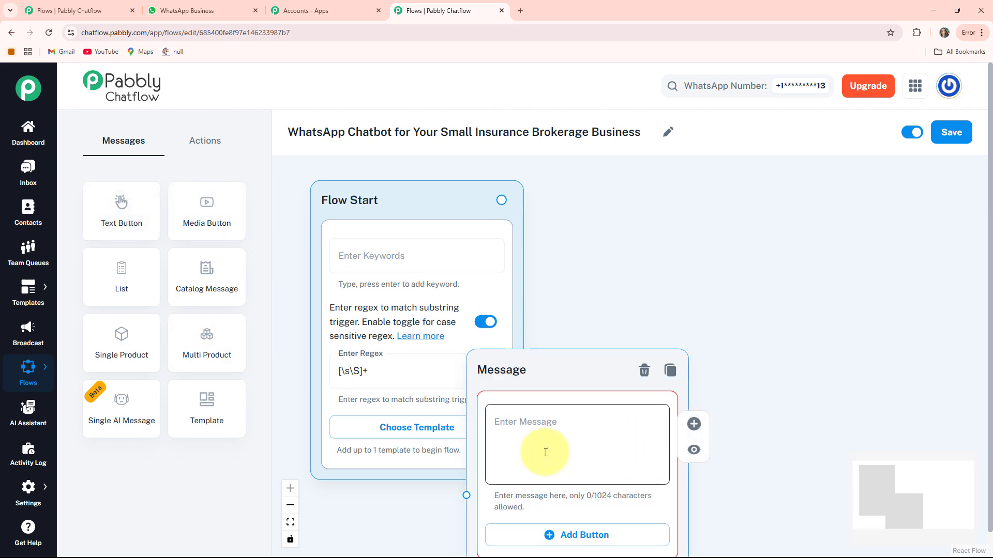
{"action": "left_click_drag", "start_coordinate": [538, 377], "coordinate": [640, 212]}
{"action": "left_click_drag", "start_coordinate": [864, 273], "coordinate": [791, 294]}
{"action": "left_click", "coordinate": [540, 297]}
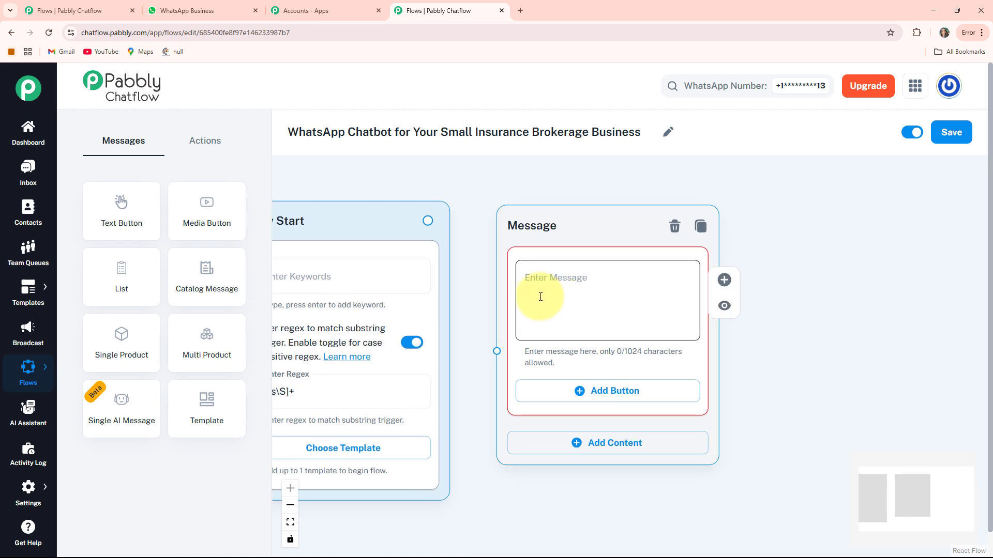
{"action": "key", "text": "ctrl+v"}
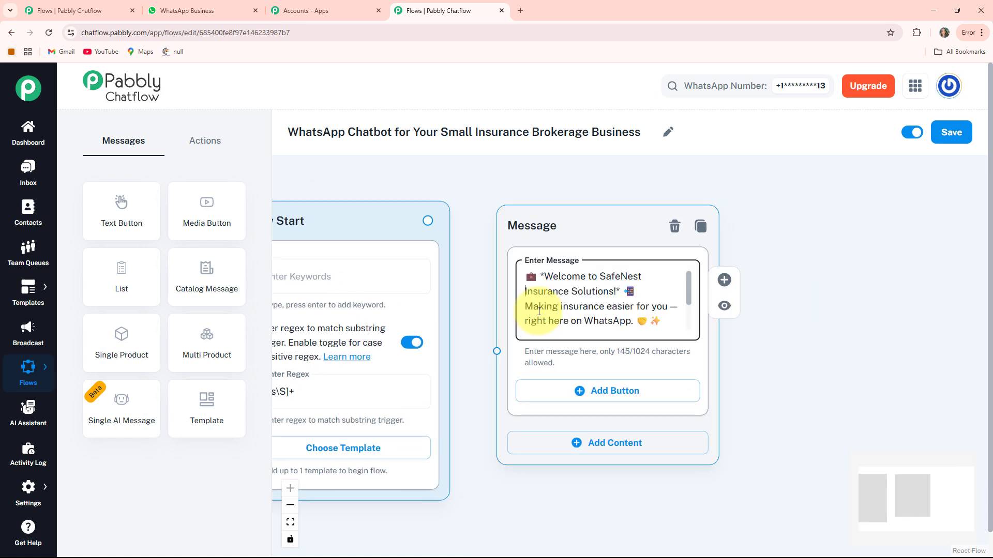
{"action": "scroll", "coordinate": [538, 311], "scroll_direction": "down", "scroll_amount": 2}
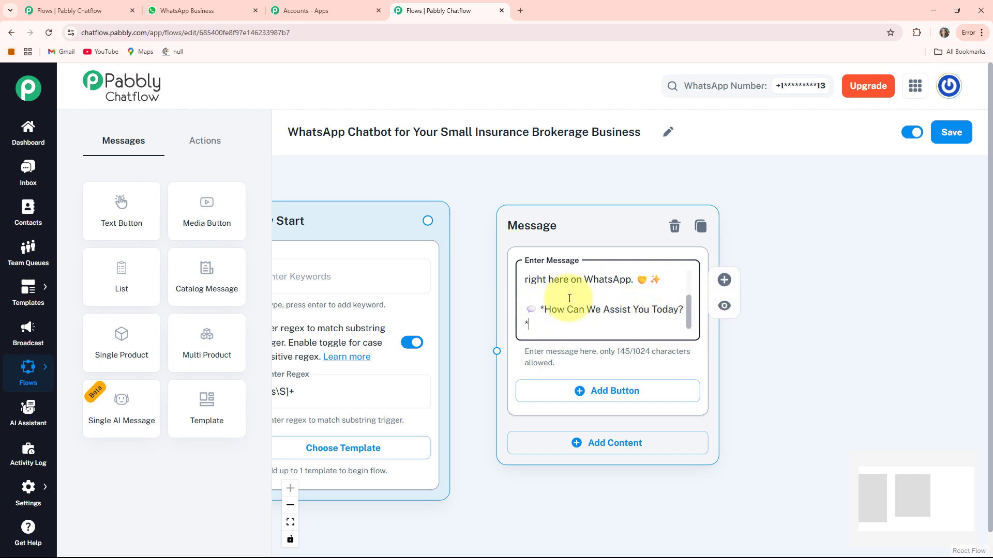
{"action": "scroll", "coordinate": [595, 310], "scroll_direction": "down", "scroll_amount": 2}
{"action": "left_click_drag", "start_coordinate": [708, 372], "coordinate": [698, 331]}
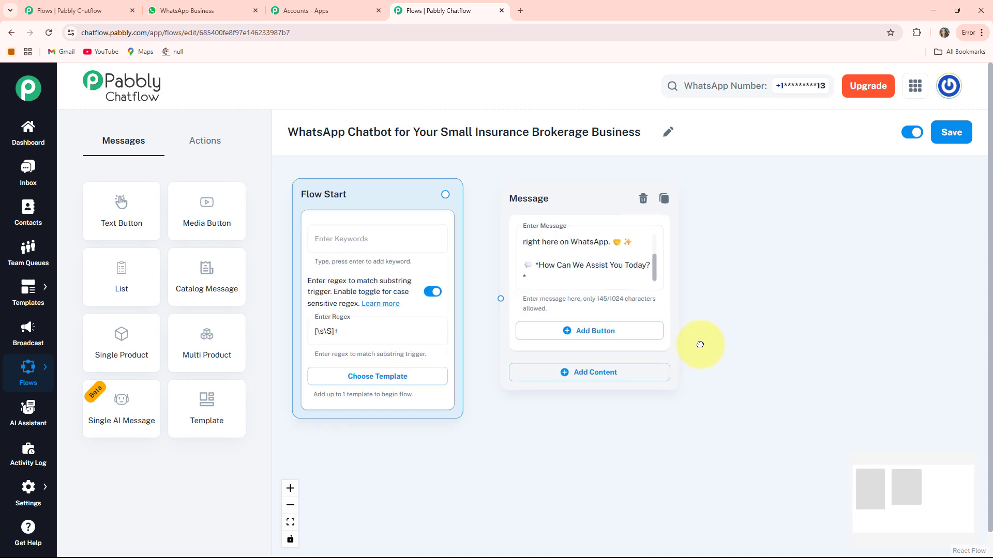
Add three reply buttons: Get a Quick Quote, Our Policies and Talk to Advisor.
{"action": "left_click", "coordinate": [577, 331]}
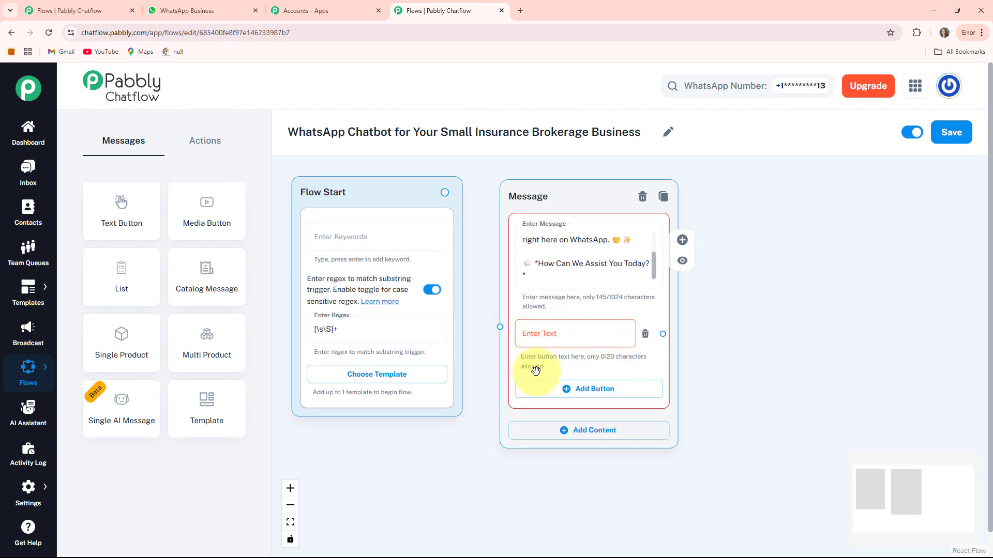
{"action": "left_click", "coordinate": [565, 344]}
{"action": "type", "text": "Get a Quick Quote 📝"}
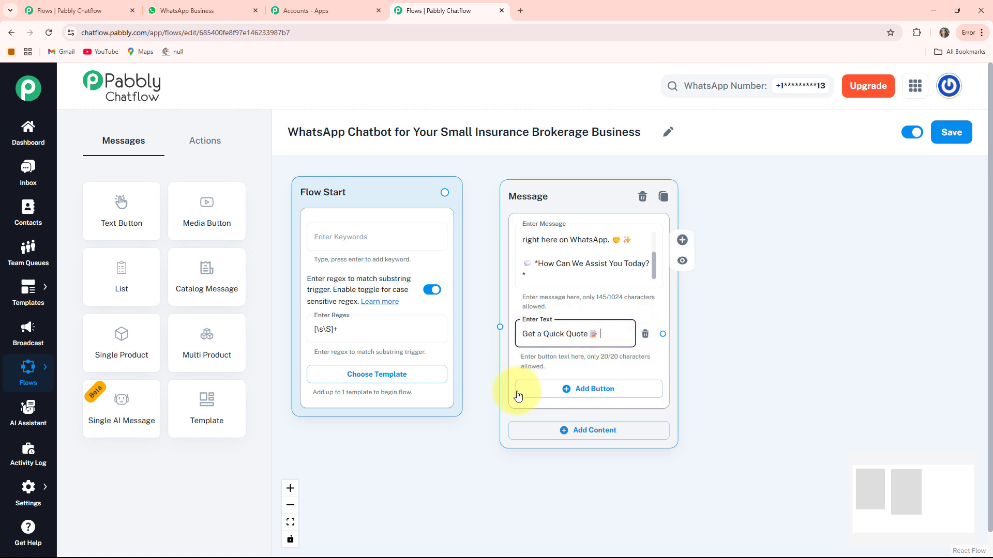
{"action": "left_click", "coordinate": [597, 396]}
{"action": "left_click", "coordinate": [595, 396]}
{"action": "type", "text": "Our Policies 📄"}
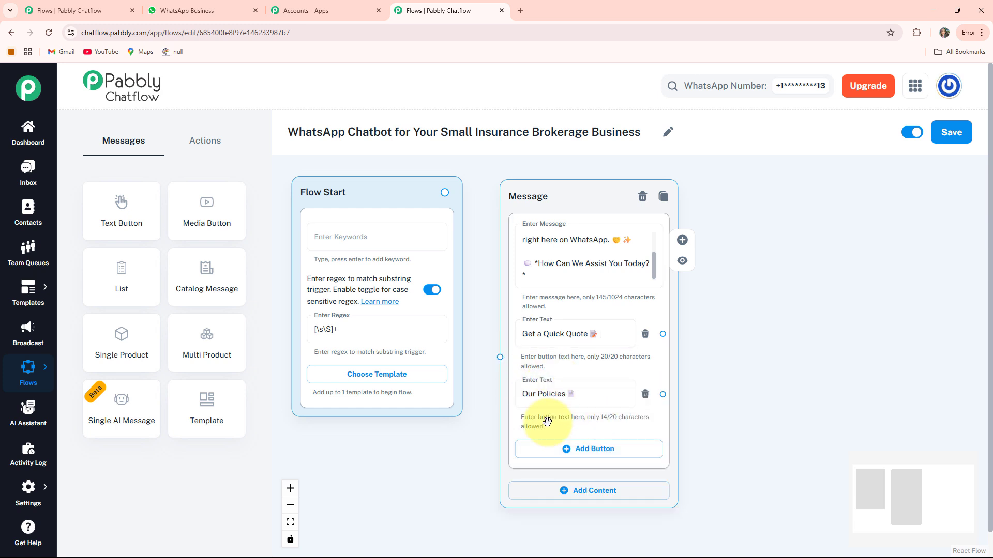
{"action": "scroll", "coordinate": [731, 460], "scroll_direction": "down", "scroll_amount": 2}
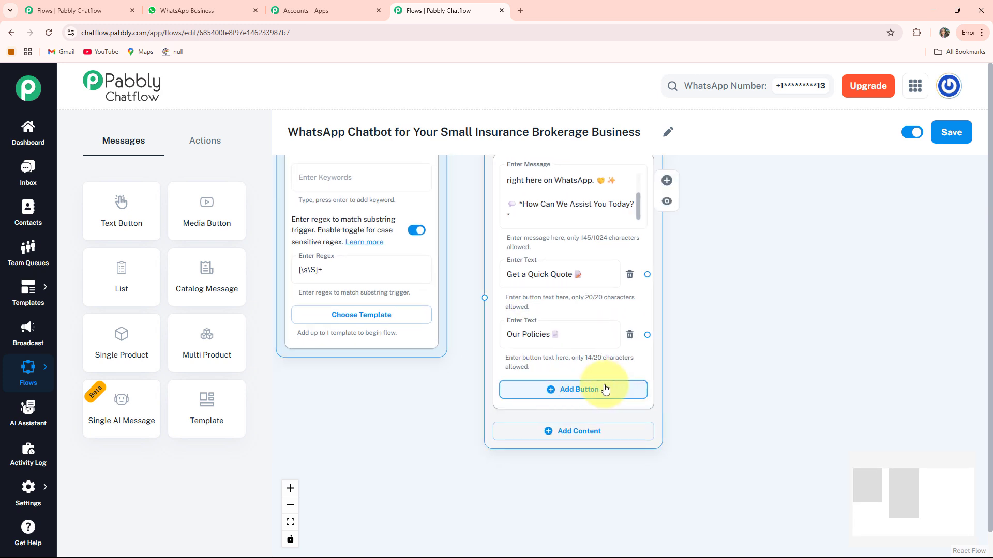
{"action": "left_click", "coordinate": [579, 389]}
{"action": "left_click", "coordinate": [577, 394]}
{"action": "type", "text": "Talk to Advisor 🧑‍💼"}
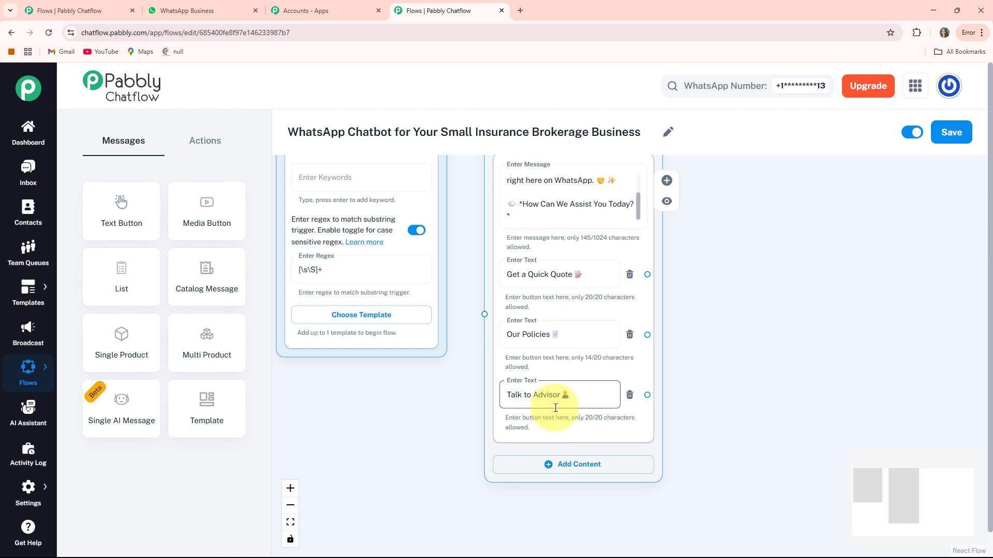
{"action": "scroll", "coordinate": [555, 408], "scroll_direction": "up", "scroll_amount": 2}
{"action": "scroll", "coordinate": [410, 388], "scroll_direction": "up", "scroll_amount": 2}
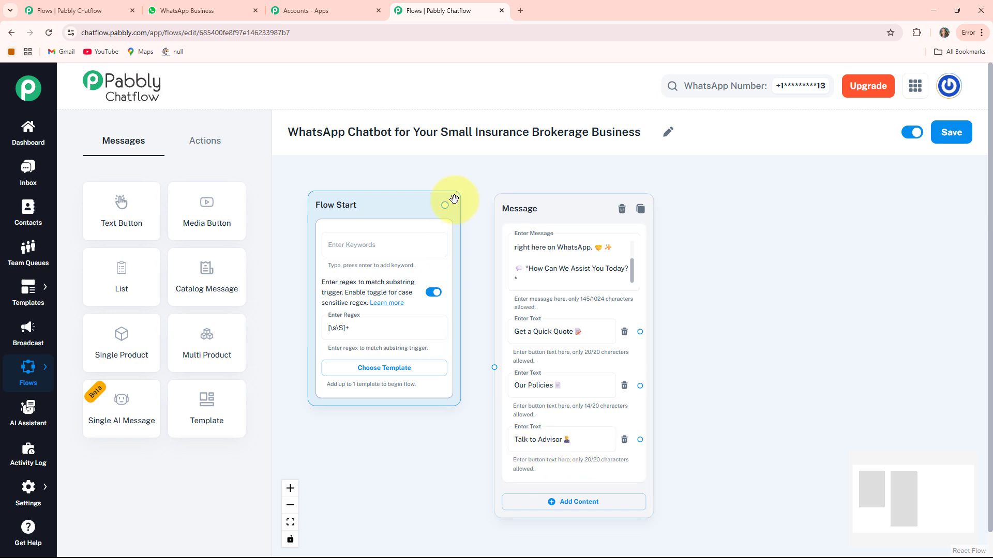
Link Flow Start's output to the SafeNest welcome message node.
{"action": "left_click_drag", "start_coordinate": [500, 219], "coordinate": [472, 331]}
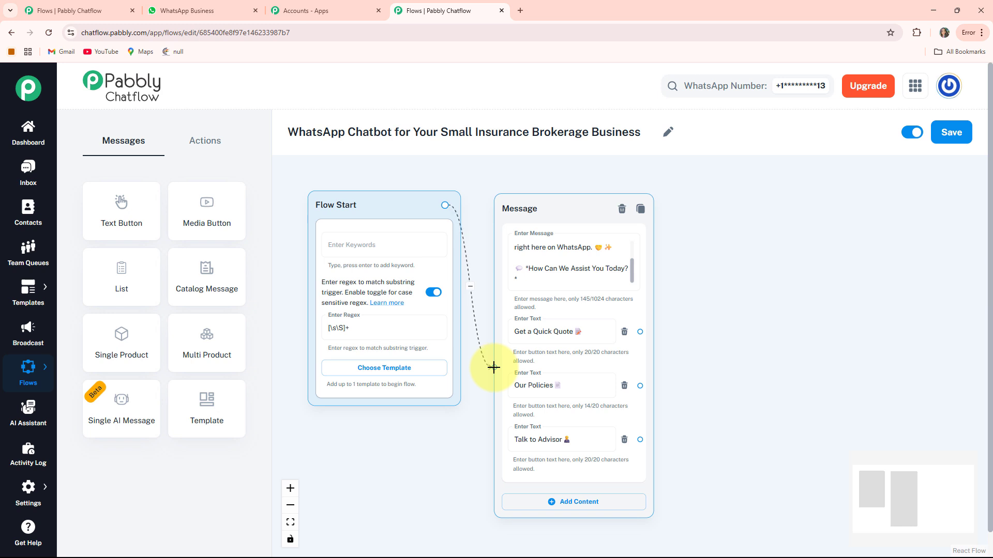
{"action": "left_click_drag", "start_coordinate": [494, 367], "coordinate": [494, 367]}
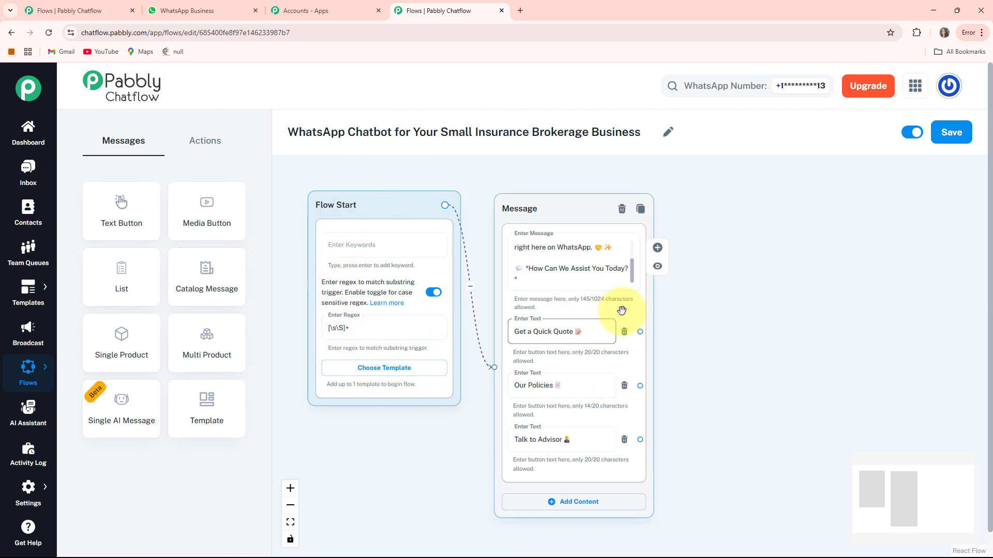
{"action": "scroll", "coordinate": [618, 306], "scroll_direction": "up", "scroll_amount": 3}
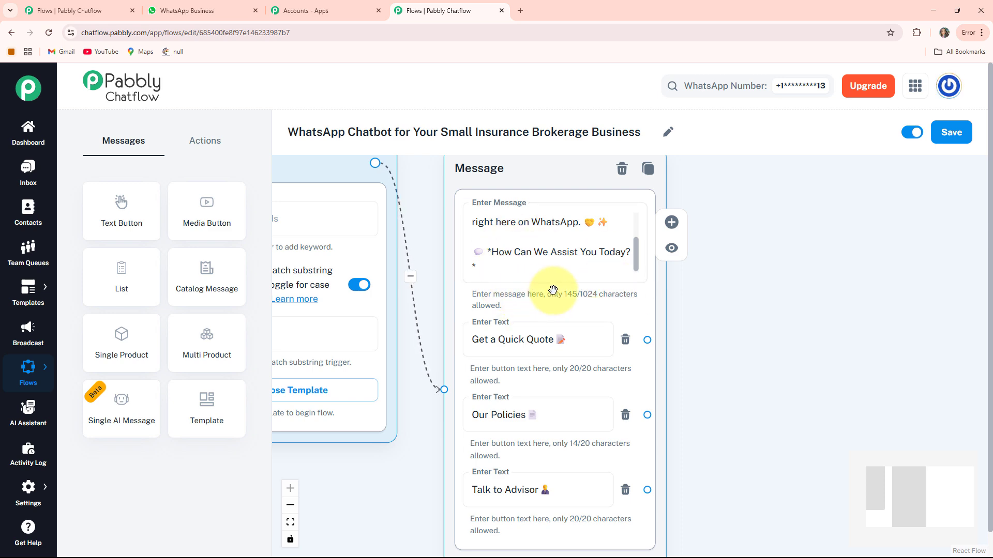
{"action": "scroll", "coordinate": [552, 290], "scroll_direction": "down", "scroll_amount": 3}
{"action": "scroll", "coordinate": [553, 290], "scroll_direction": "up", "scroll_amount": 5}
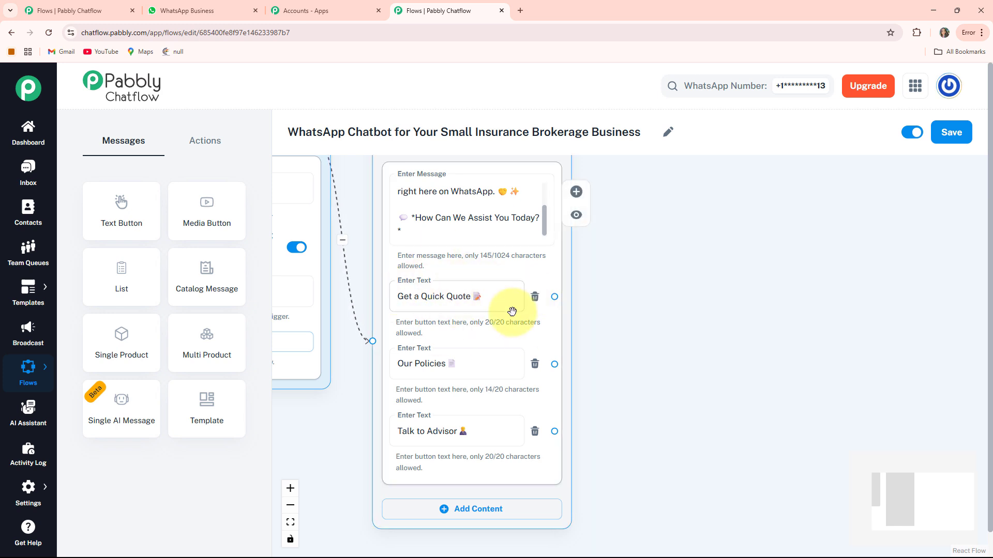
{"action": "left_click_drag", "start_coordinate": [648, 297], "coordinate": [580, 323]}
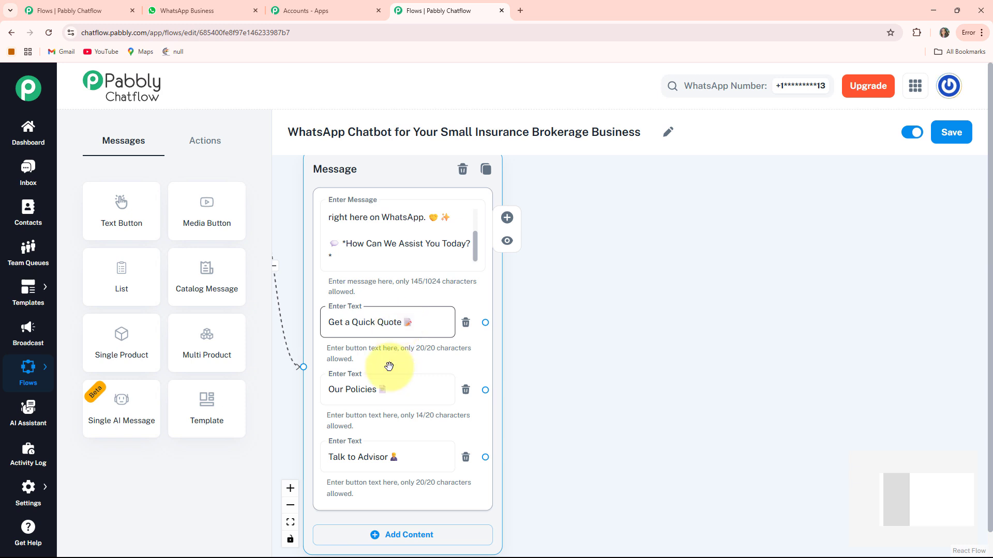
Add an Ask Question node with the prompt '*Please Provide Your Full Name:*'.
{"action": "left_click", "coordinate": [215, 145]}
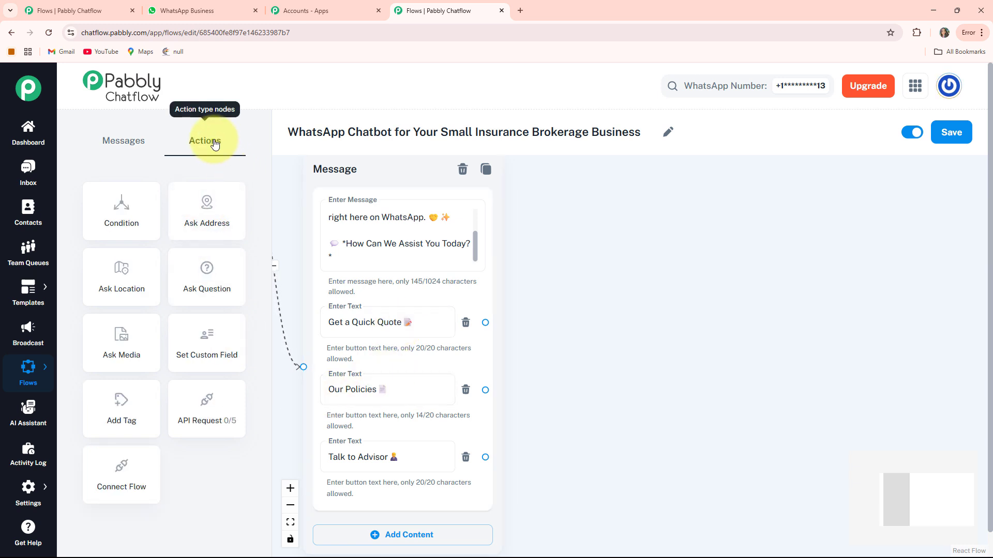
{"action": "left_click", "coordinate": [208, 274]}
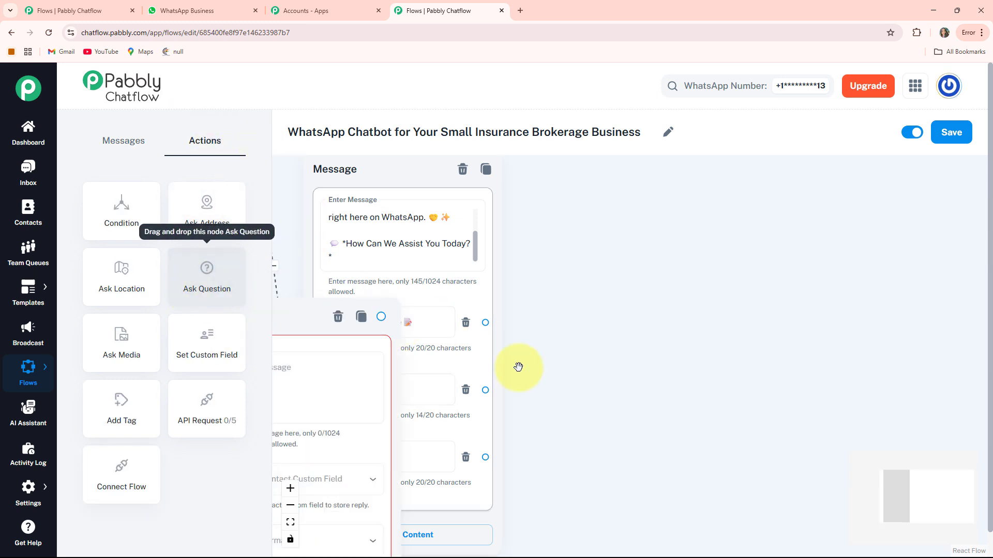
{"action": "left_click_drag", "start_coordinate": [321, 311], "coordinate": [634, 201]}
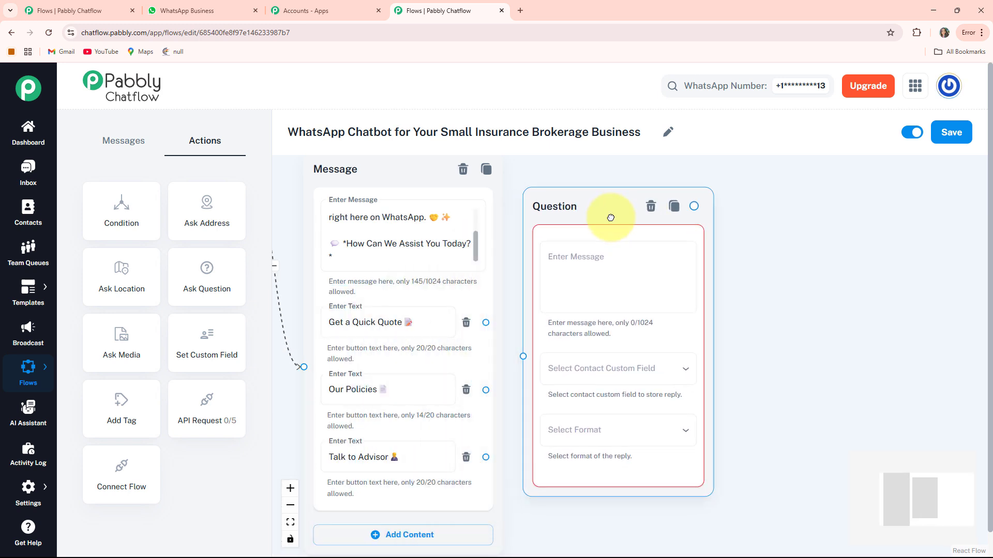
{"action": "left_click_drag", "start_coordinate": [774, 281], "coordinate": [707, 284]}
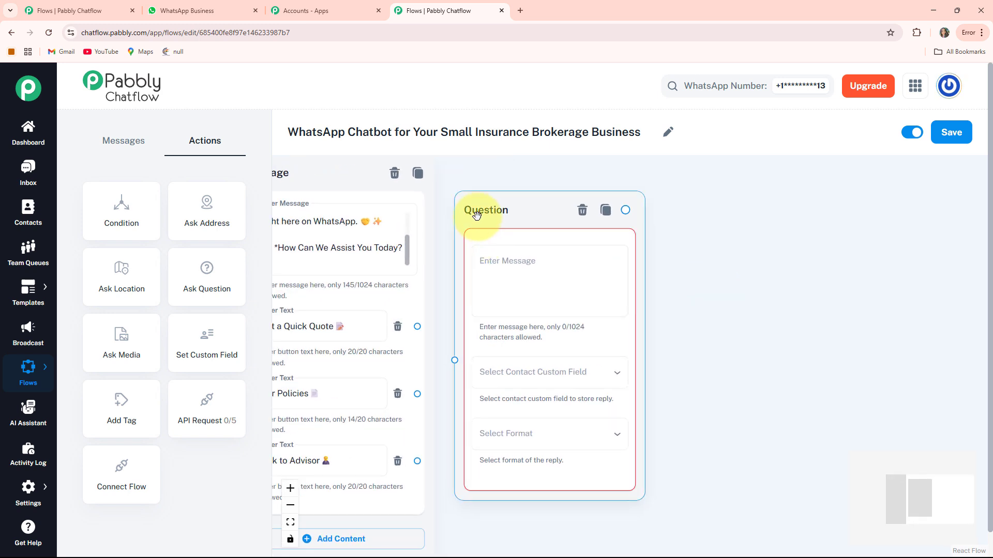
{"action": "left_click", "coordinate": [494, 264]}
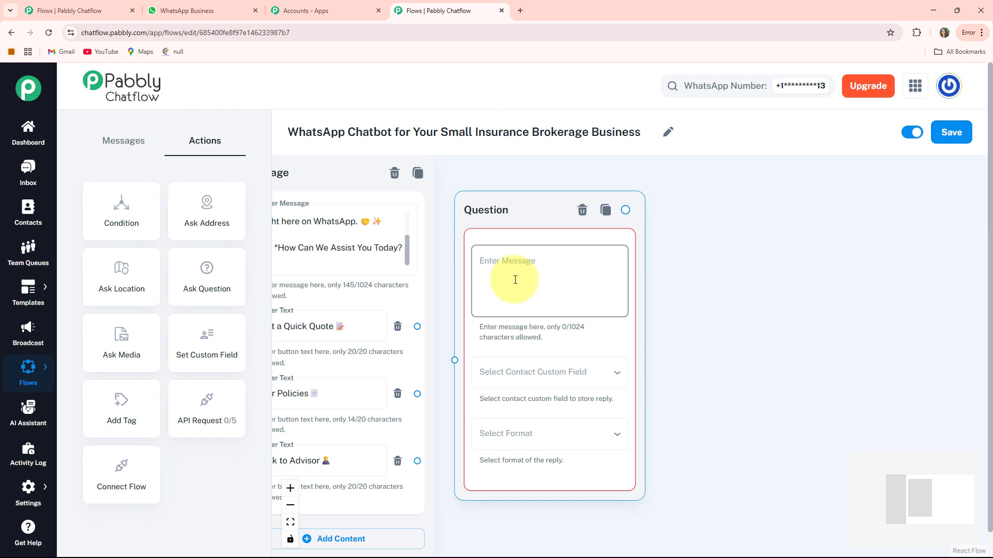
{"action": "type", "text": "*Please Provide Your Full Name:* 😊"}
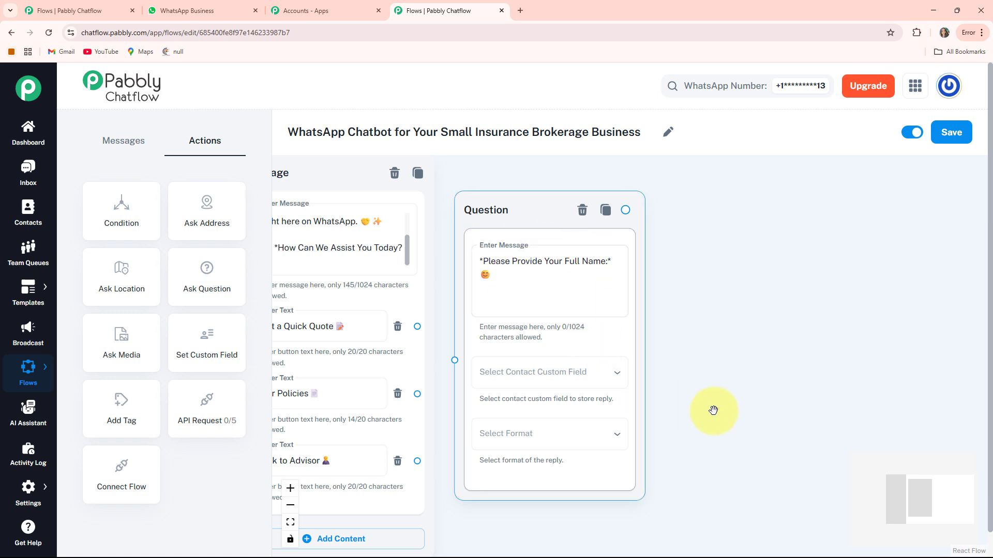
Store the question's reply in the FullName field using Text format.
{"action": "left_click_drag", "start_coordinate": [709, 412], "coordinate": [707, 363]}
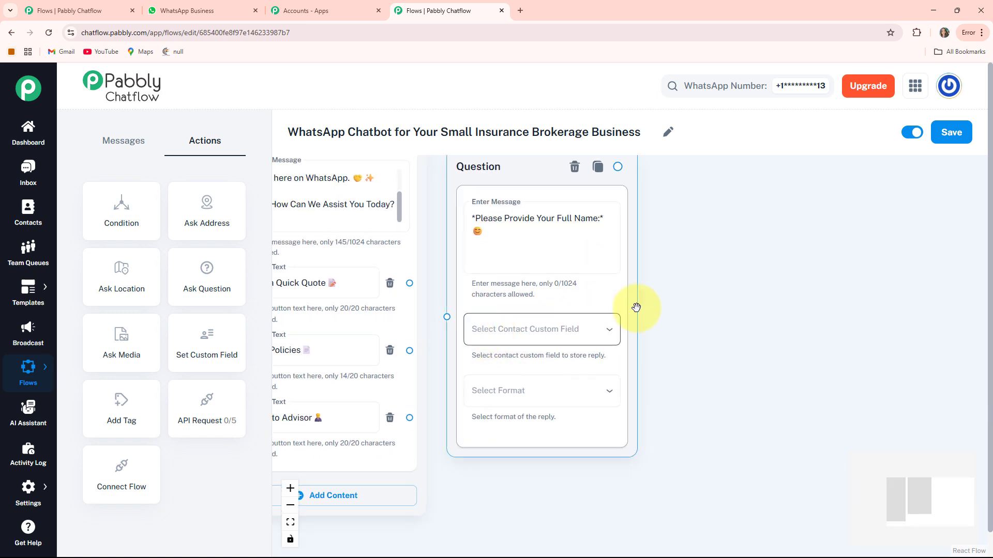
{"action": "left_click", "coordinate": [553, 340]}
{"action": "left_click", "coordinate": [502, 247]}
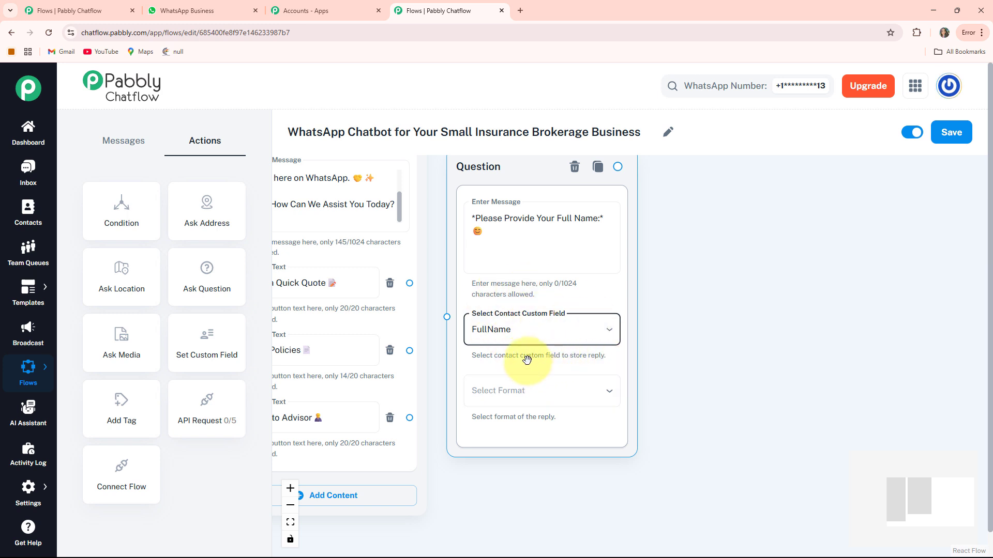
{"action": "left_click", "coordinate": [503, 401]}
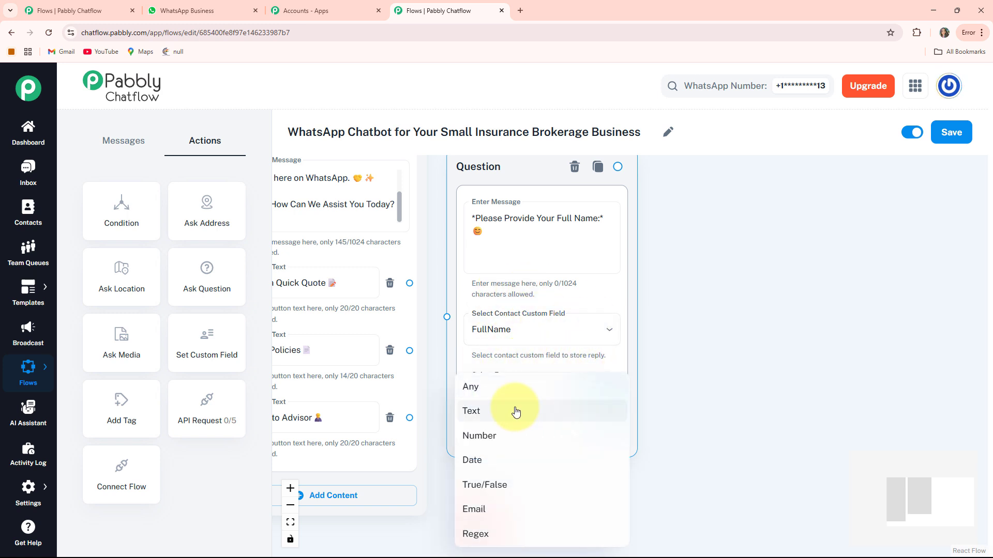
{"action": "left_click", "coordinate": [489, 410]}
{"action": "scroll", "coordinate": [660, 432], "scroll_direction": "down", "scroll_amount": 2}
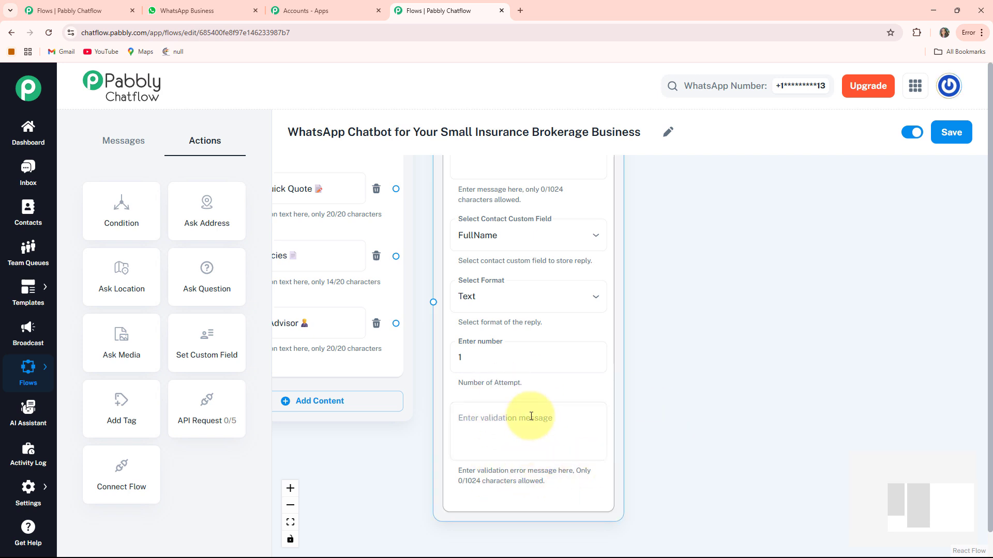
{"action": "scroll", "coordinate": [524, 447], "scroll_direction": "down", "scroll_amount": 2}
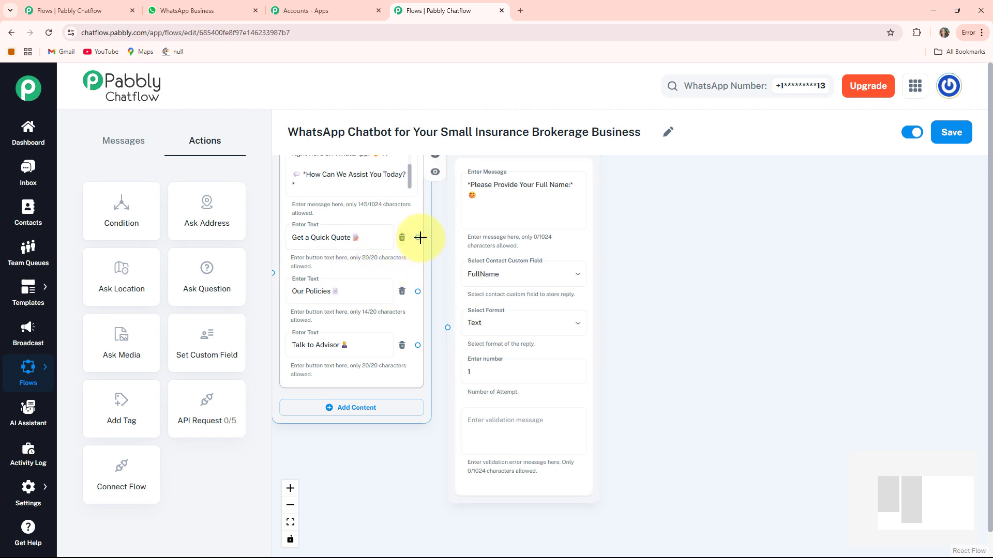
Link the Get a Quick Quote button to the full-name question node.
{"action": "left_click_drag", "start_coordinate": [420, 237], "coordinate": [449, 328]}
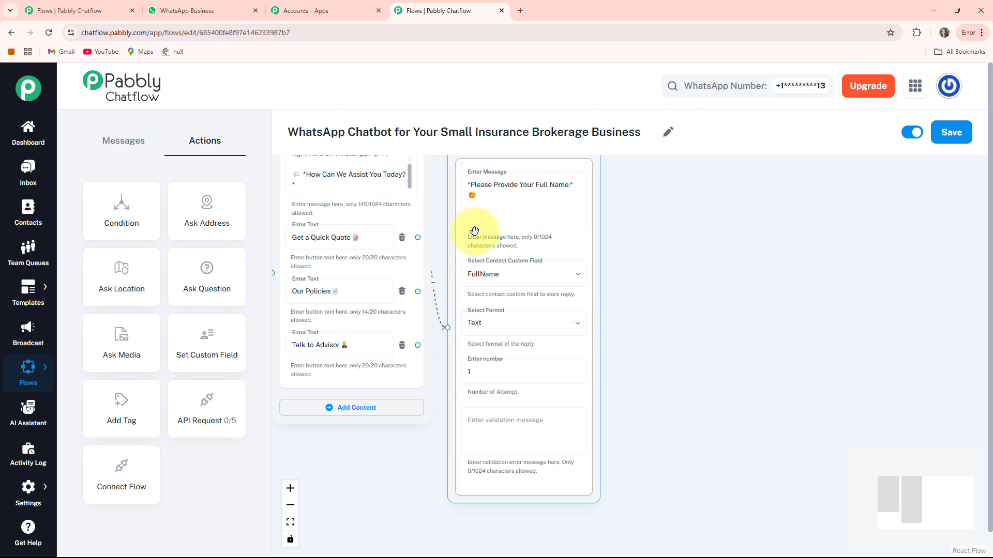
{"action": "scroll", "coordinate": [585, 282], "scroll_direction": "down", "scroll_amount": 2}
{"action": "left_click_drag", "start_coordinate": [675, 298], "coordinate": [595, 368]}
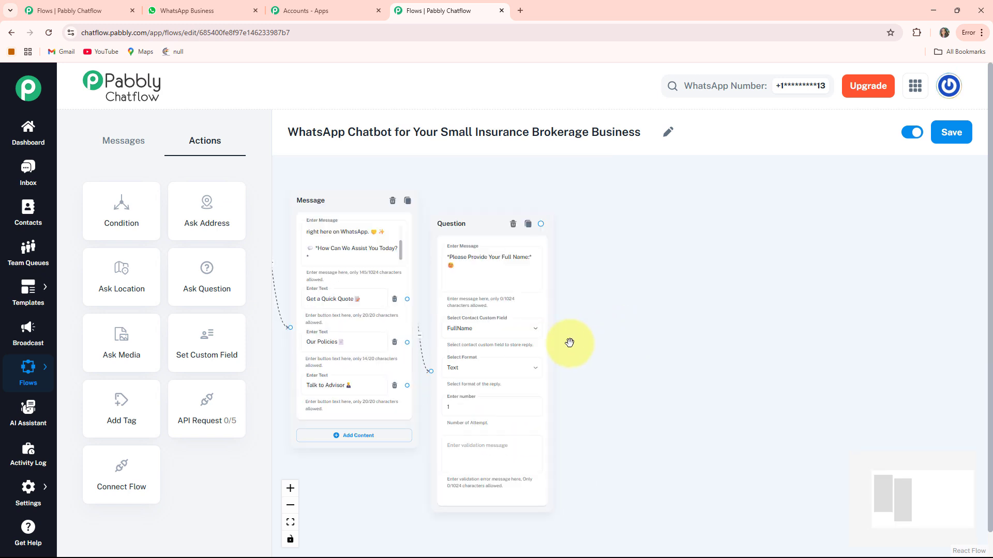
{"action": "left_click_drag", "start_coordinate": [614, 300], "coordinate": [570, 310]}
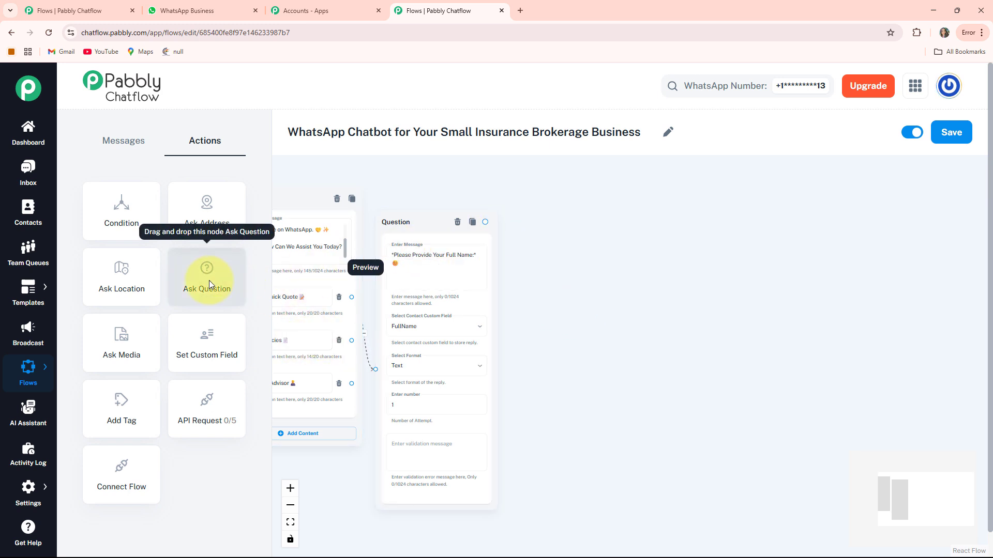
Add a second question node with the prompt '*Please Share Your Location*'.
{"action": "left_click_drag", "start_coordinate": [208, 280], "coordinate": [336, 284]}
{"action": "left_click_drag", "start_coordinate": [563, 283], "coordinate": [640, 272]}
{"action": "scroll", "coordinate": [641, 273], "scroll_direction": "up", "scroll_amount": 2}
{"action": "left_click_drag", "start_coordinate": [548, 260], "coordinate": [545, 248]}
{"action": "scroll", "coordinate": [562, 281], "scroll_direction": "up", "scroll_amount": 1}
{"action": "scroll", "coordinate": [562, 280], "scroll_direction": "up", "scroll_amount": 1}
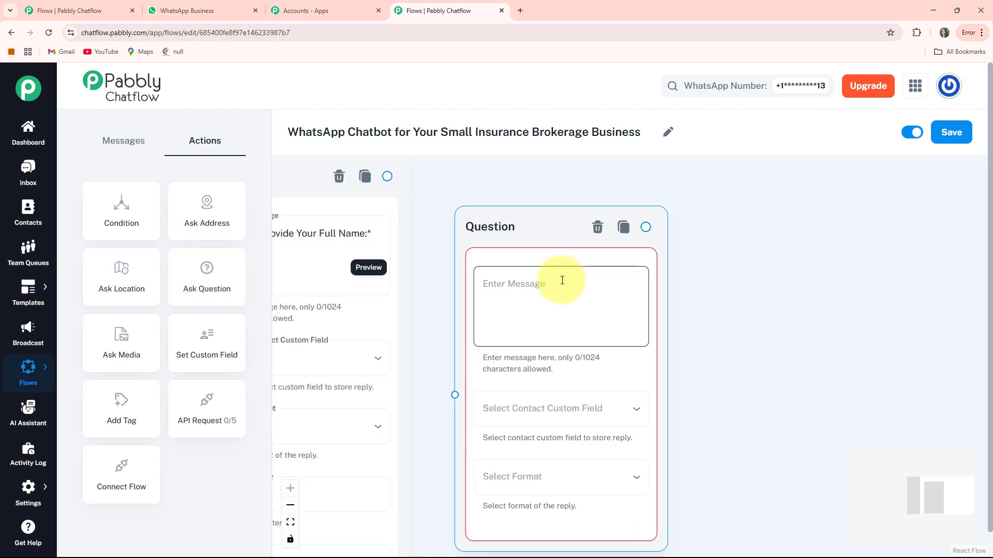
{"action": "left_click", "coordinate": [562, 280]}
{"action": "type", "text": "*Please Share Your Location* 📍"}
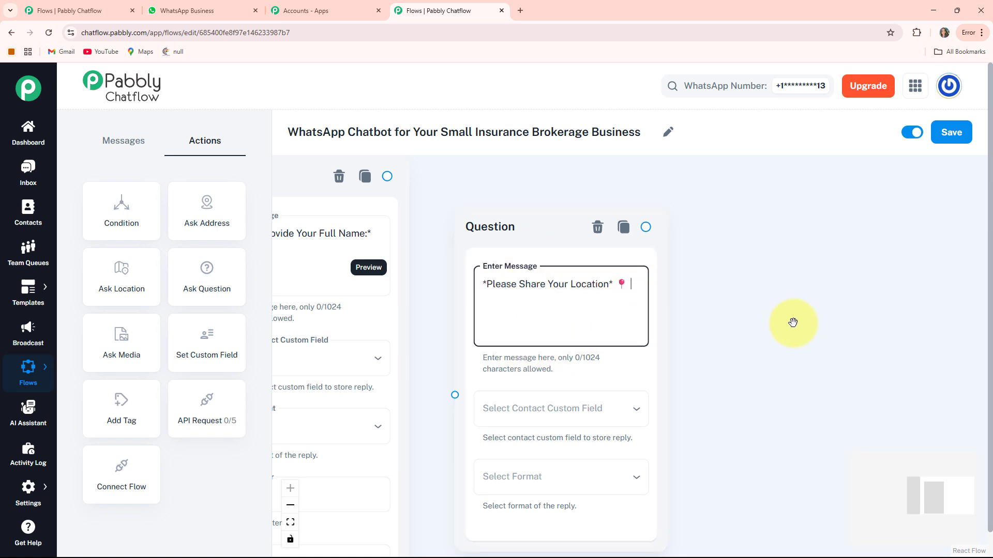
Store the location reply in the Address field with Any format.
{"action": "left_click_drag", "start_coordinate": [740, 324], "coordinate": [722, 267]}
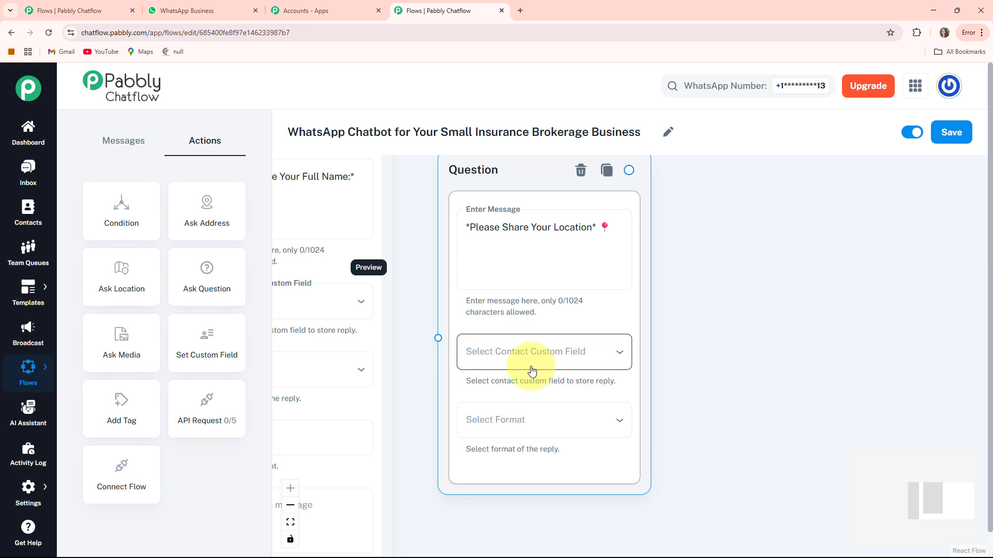
{"action": "left_click", "coordinate": [576, 356]}
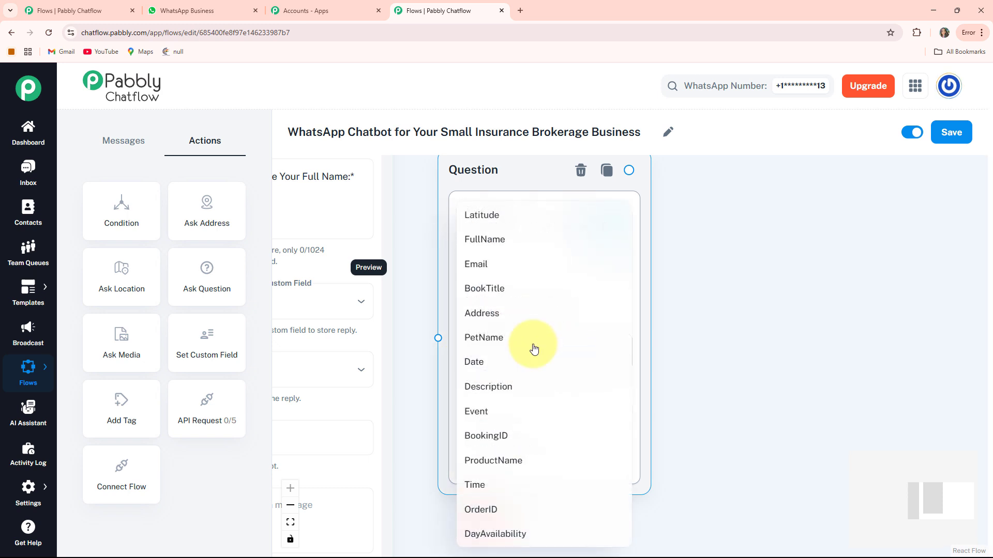
{"action": "left_click", "coordinate": [481, 312]}
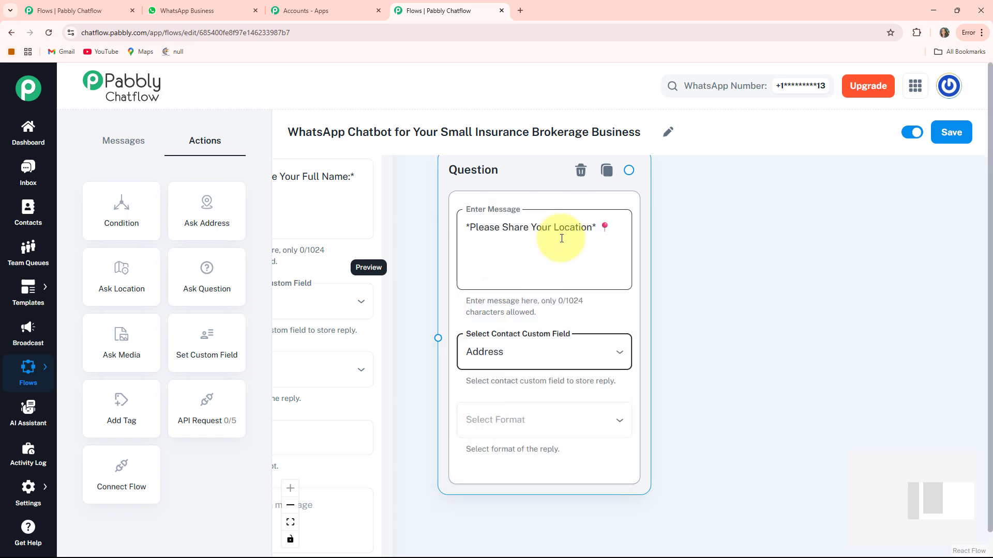
{"action": "left_click", "coordinate": [561, 423]}
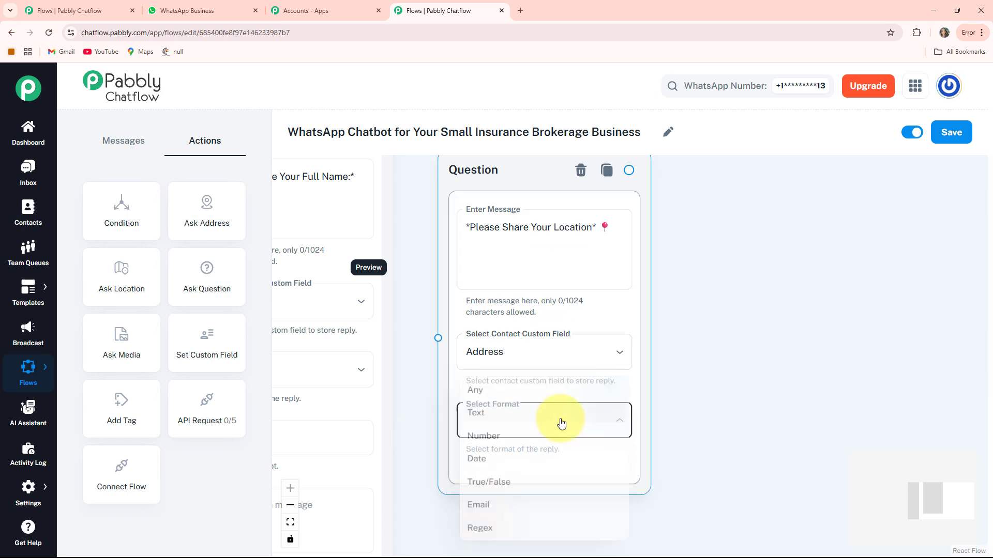
{"action": "left_click", "coordinate": [484, 387]}
Link the full-name question to the location question.
{"action": "left_click_drag", "start_coordinate": [412, 253], "coordinate": [465, 319]}
{"action": "scroll", "coordinate": [472, 295], "scroll_direction": "down", "scroll_amount": 2}
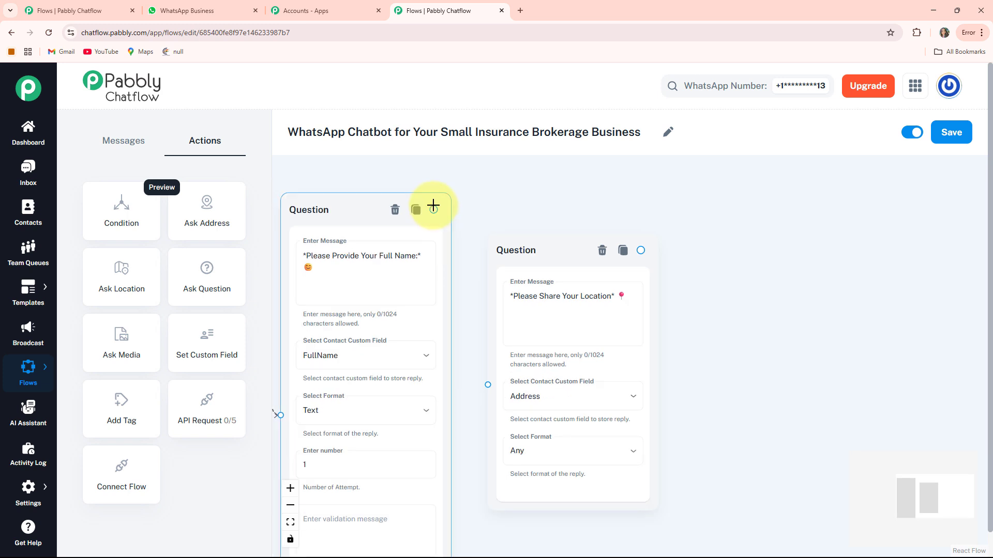
{"action": "left_click_drag", "start_coordinate": [452, 226], "coordinate": [488, 386]}
{"action": "scroll", "coordinate": [487, 386], "scroll_direction": "down", "scroll_amount": 2}
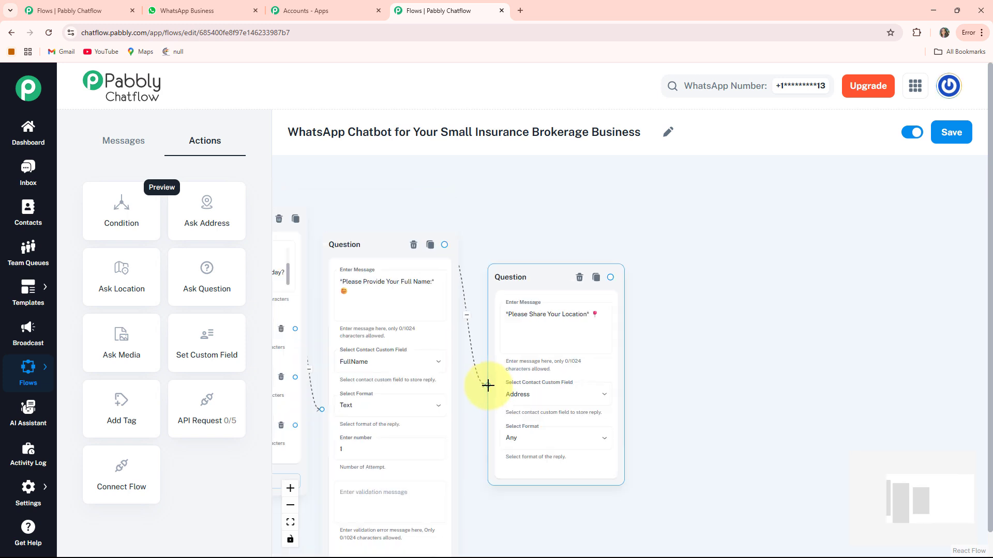
{"action": "left_click", "coordinate": [693, 394]}
{"action": "left_click_drag", "start_coordinate": [685, 409], "coordinate": [691, 374]}
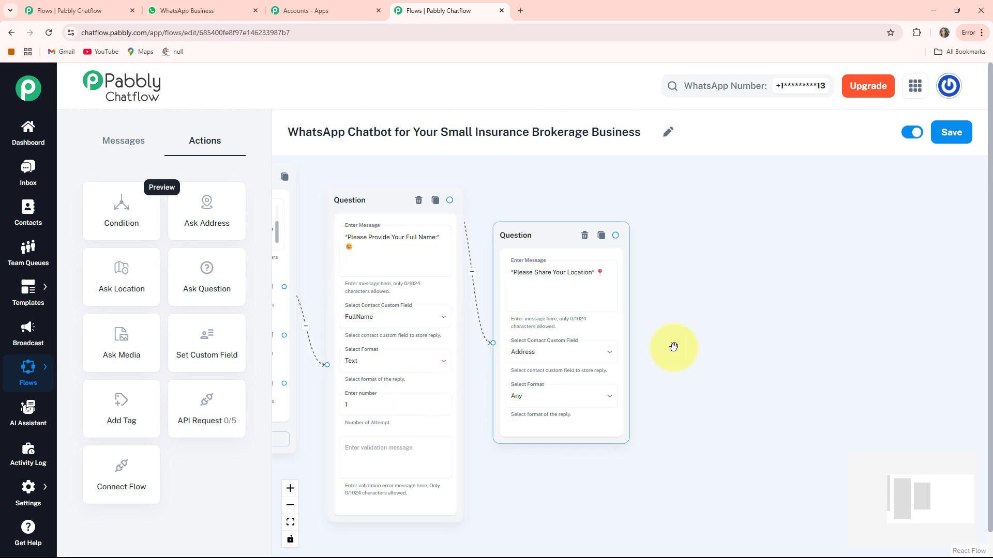
{"action": "left_click_drag", "start_coordinate": [710, 358], "coordinate": [606, 350]}
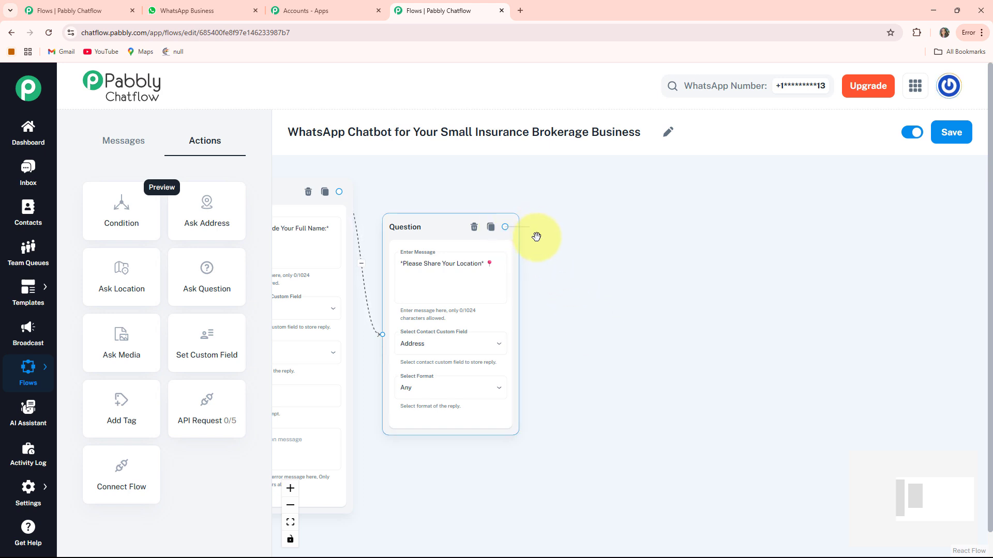
Branch a message from the location question asking '*Please Select your Insurance Type:*'.
{"action": "left_click_drag", "start_coordinate": [586, 301], "coordinate": [587, 301]}
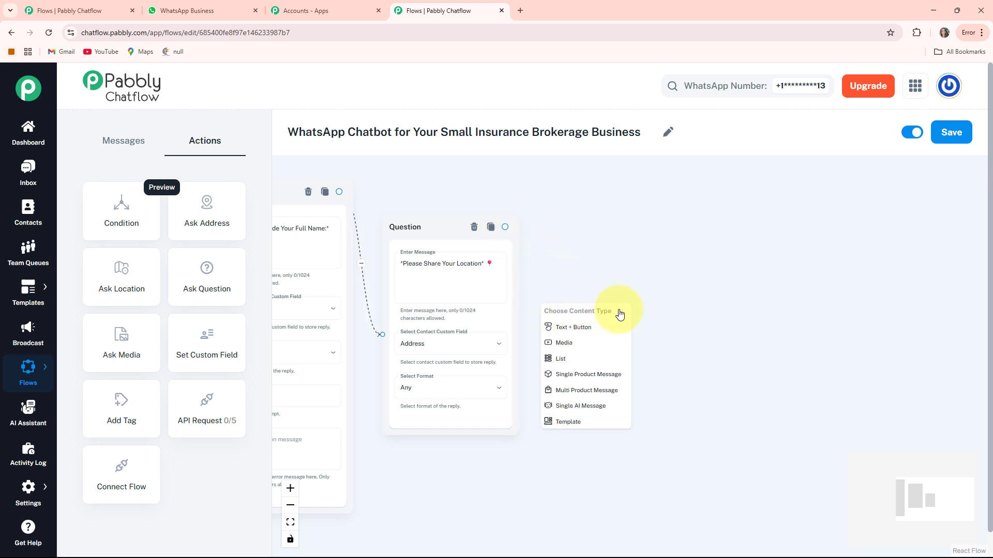
{"action": "left_click", "coordinate": [589, 332]}
{"action": "left_click_drag", "start_coordinate": [586, 328], "coordinate": [600, 270]}
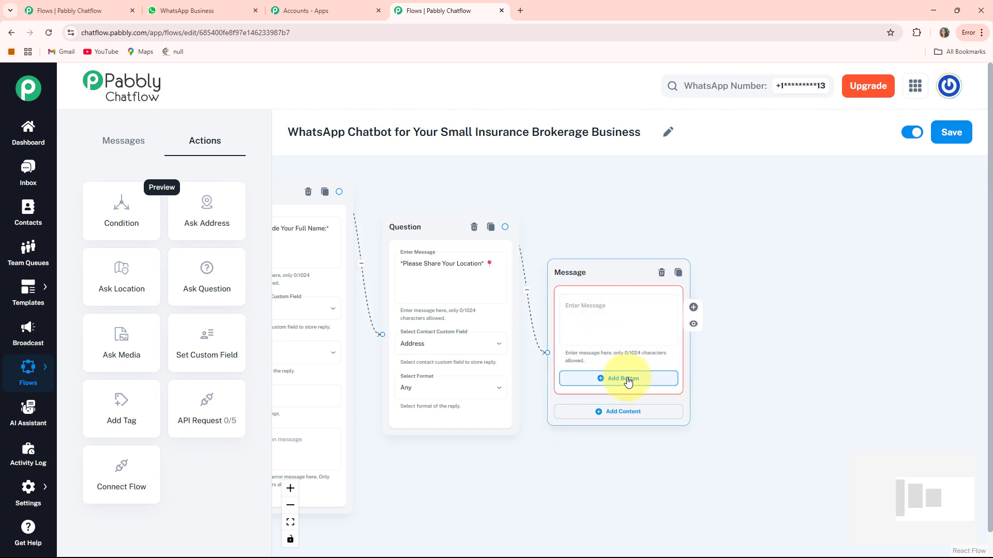
{"action": "left_click", "coordinate": [609, 333]}
{"action": "type", "text": "🔍 *Please Select your Insurance Type:*"}
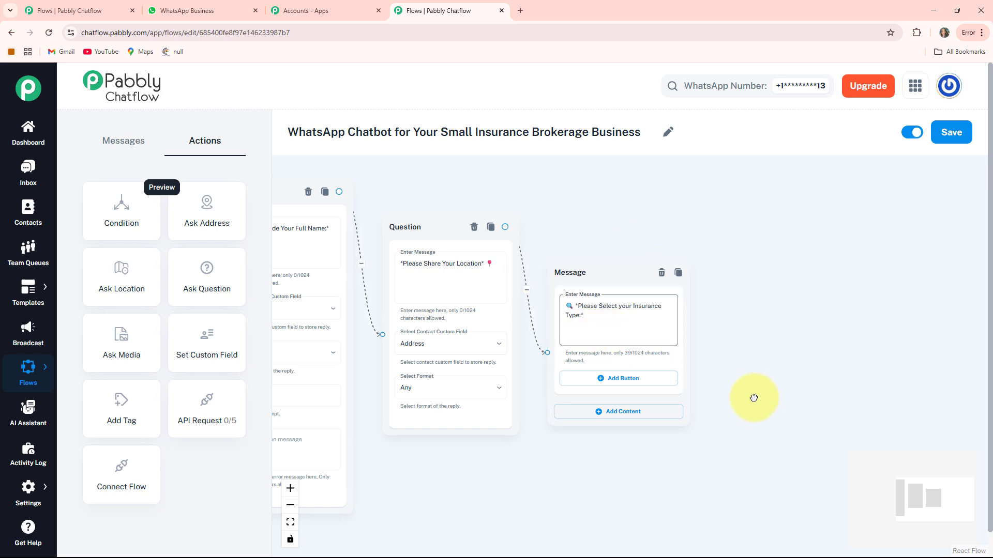
Give the insurance type message three reply buttons: Health, Life and Property.
{"action": "left_click_drag", "start_coordinate": [753, 398], "coordinate": [728, 322]}
{"action": "double_click", "coordinate": [593, 307]}
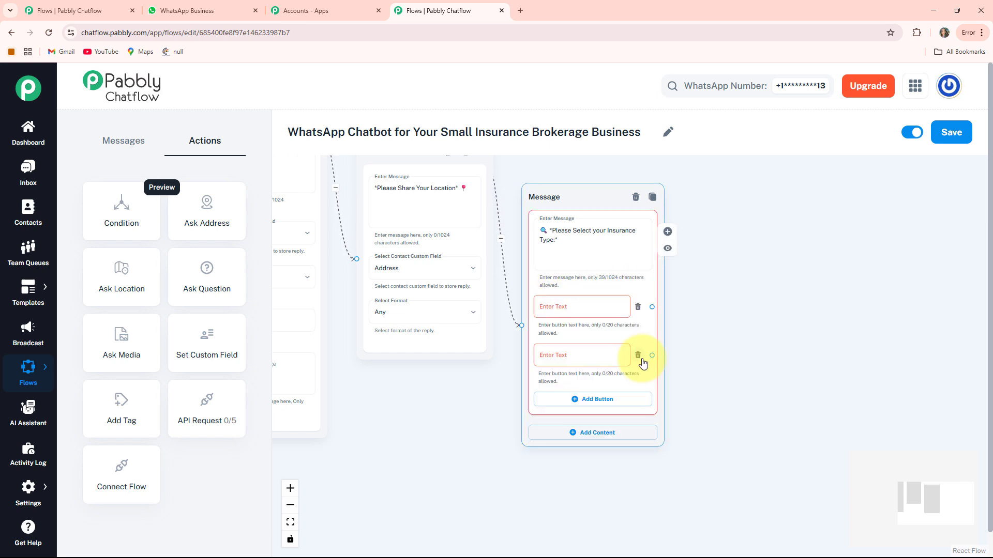
{"action": "left_click", "coordinate": [639, 357]}
{"action": "left_click", "coordinate": [589, 357]}
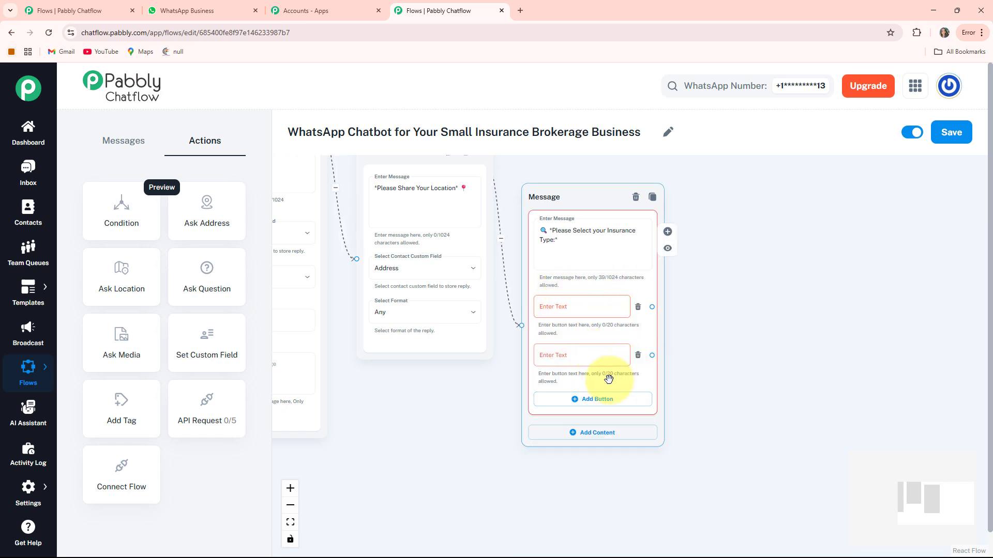
{"action": "left_click", "coordinate": [580, 401]}
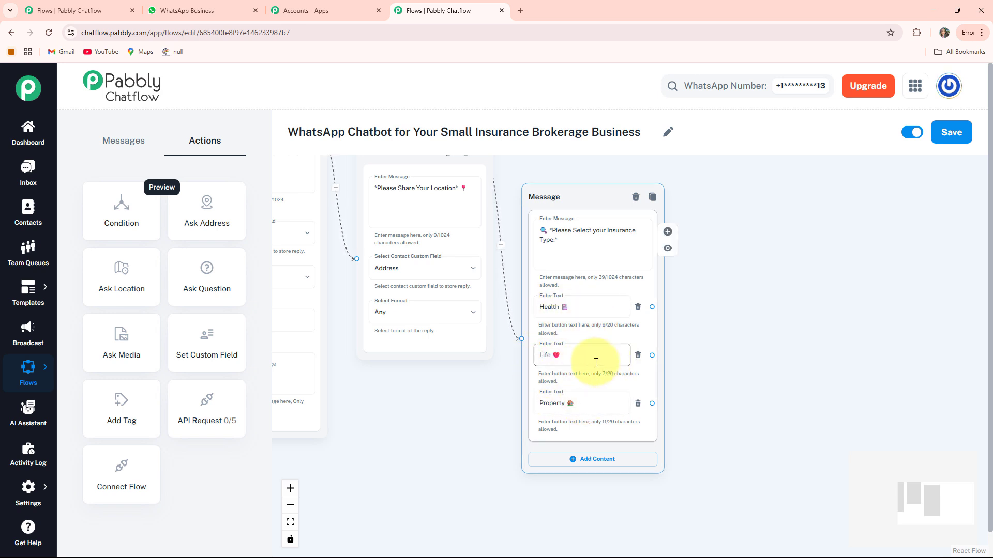
{"action": "scroll", "coordinate": [626, 372], "scroll_direction": "down", "scroll_amount": 3}
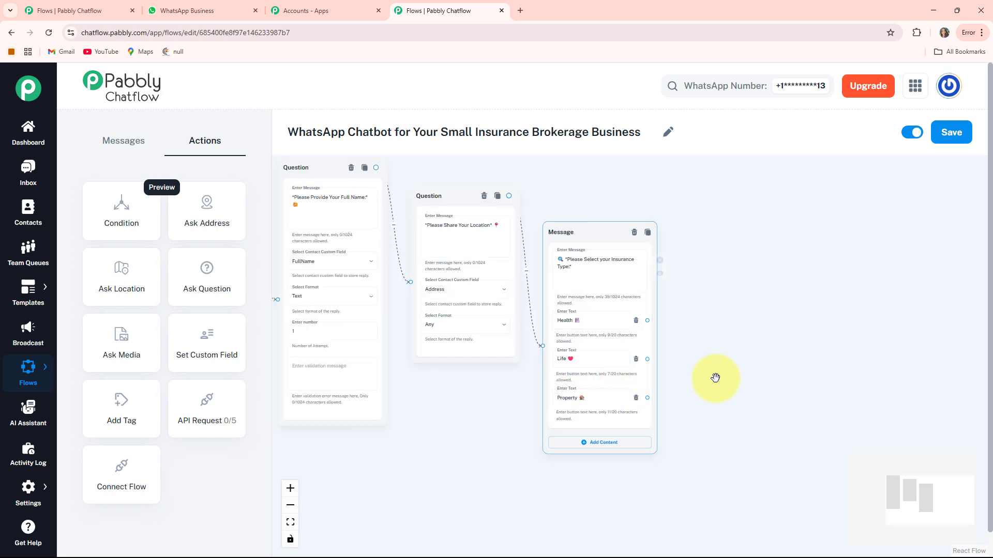
{"action": "left_click_drag", "start_coordinate": [624, 374], "coordinate": [478, 368]}
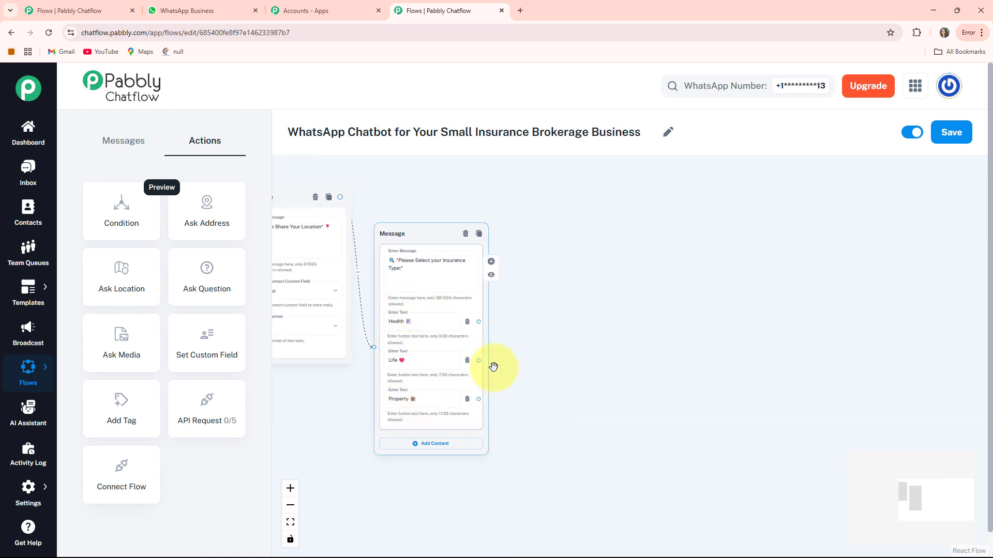
{"action": "scroll", "coordinate": [547, 403], "scroll_direction": "up", "scroll_amount": 2}
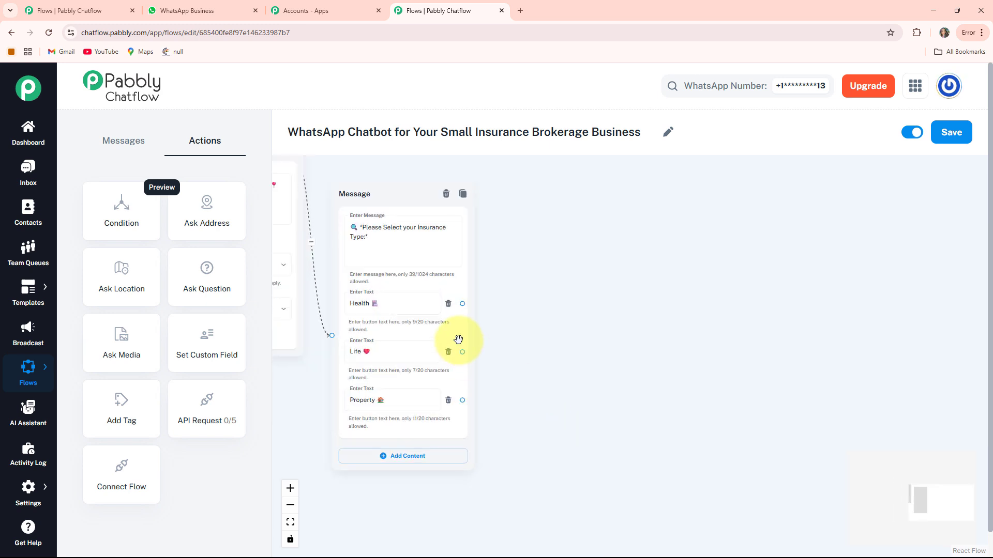
Add a thank-you text message addressing $FullName after the Health choice.
{"action": "left_click_drag", "start_coordinate": [462, 304], "coordinate": [575, 309]}
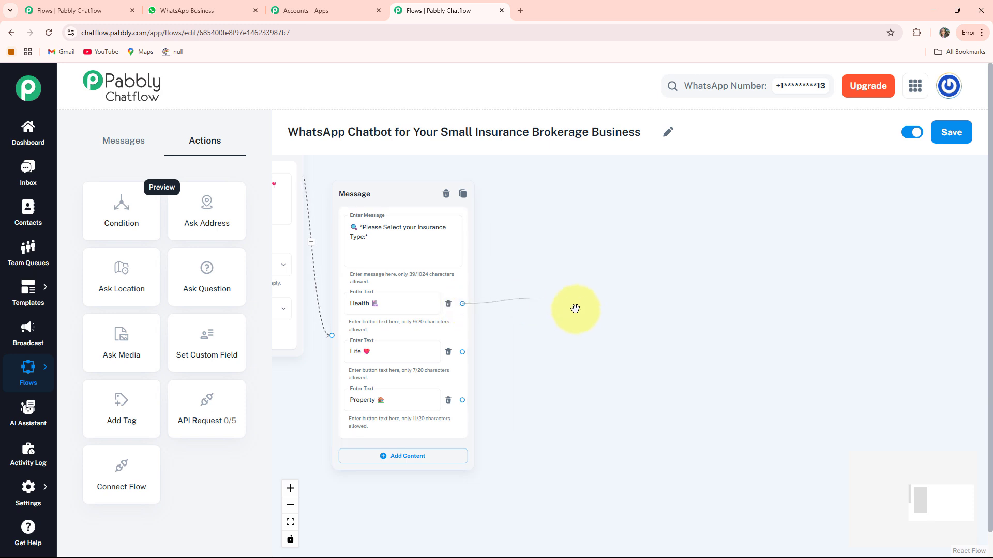
{"action": "left_click_drag", "start_coordinate": [594, 344], "coordinate": [595, 345]}
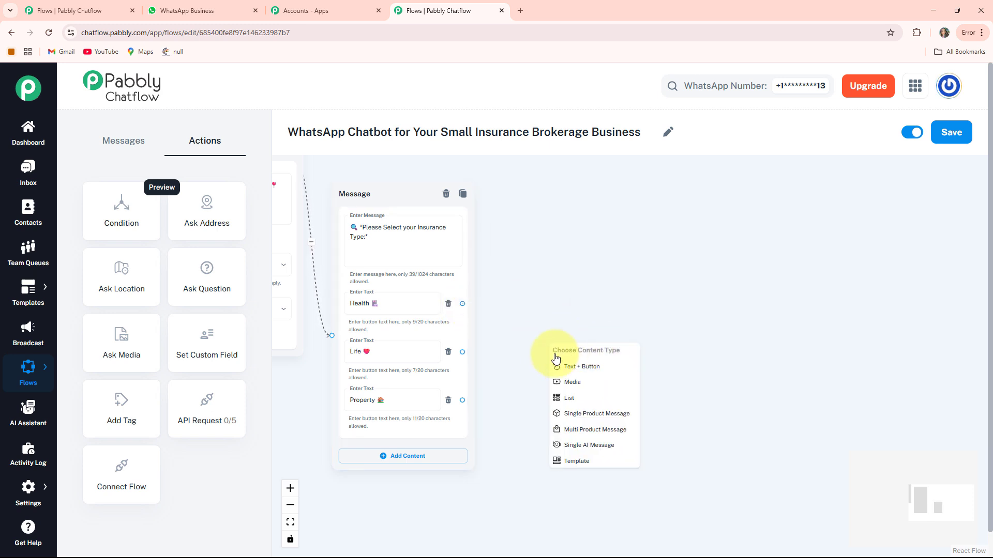
{"action": "left_click", "coordinate": [598, 373]}
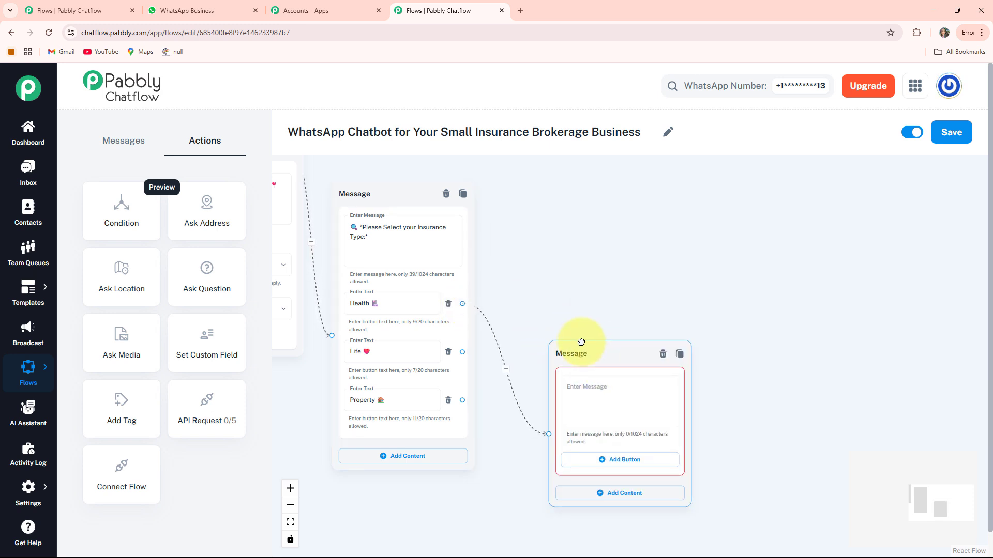
{"action": "scroll", "coordinate": [676, 350], "scroll_direction": "up", "scroll_amount": 3}
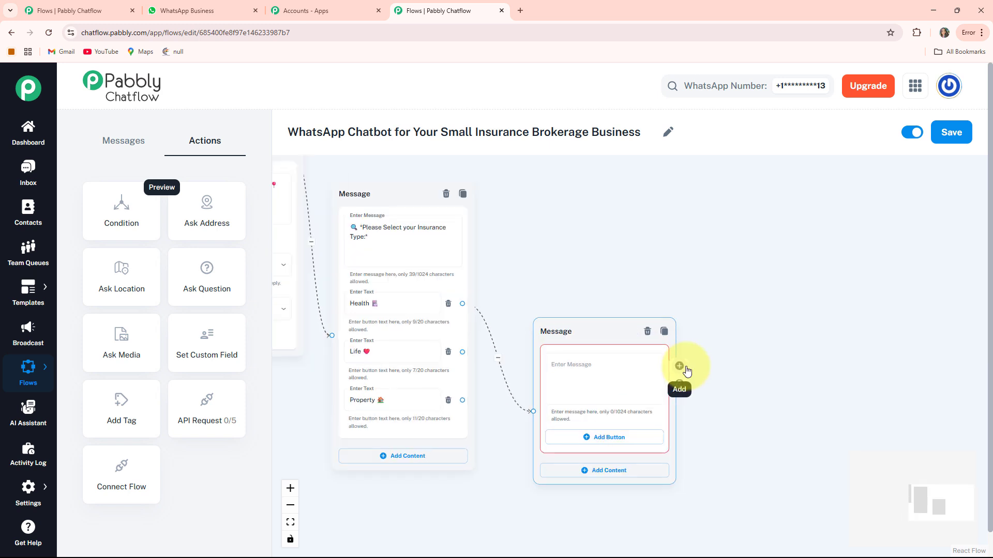
{"action": "left_click_drag", "start_coordinate": [536, 312], "coordinate": [528, 254]}
{"action": "left_click", "coordinate": [517, 333]}
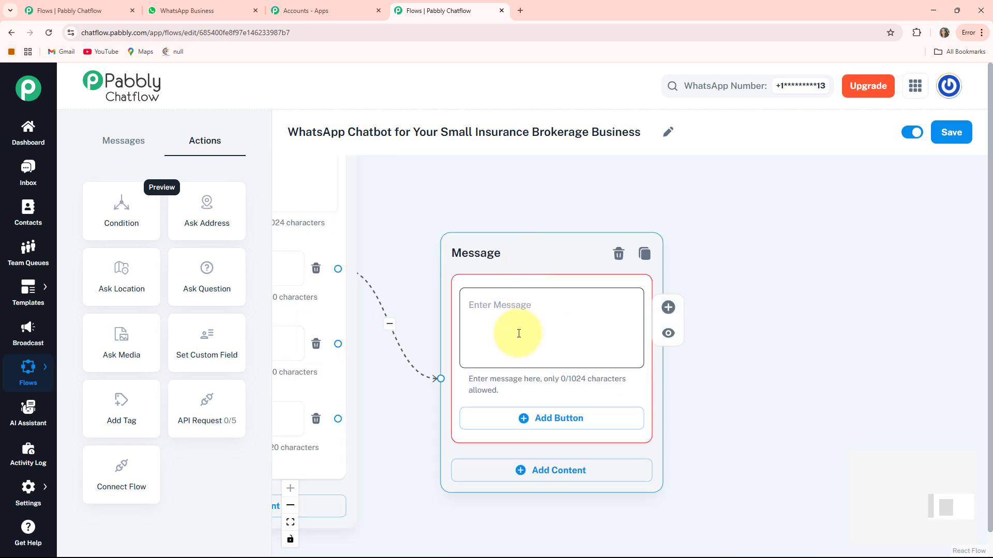
{"action": "key", "text": "ctrl+v"}
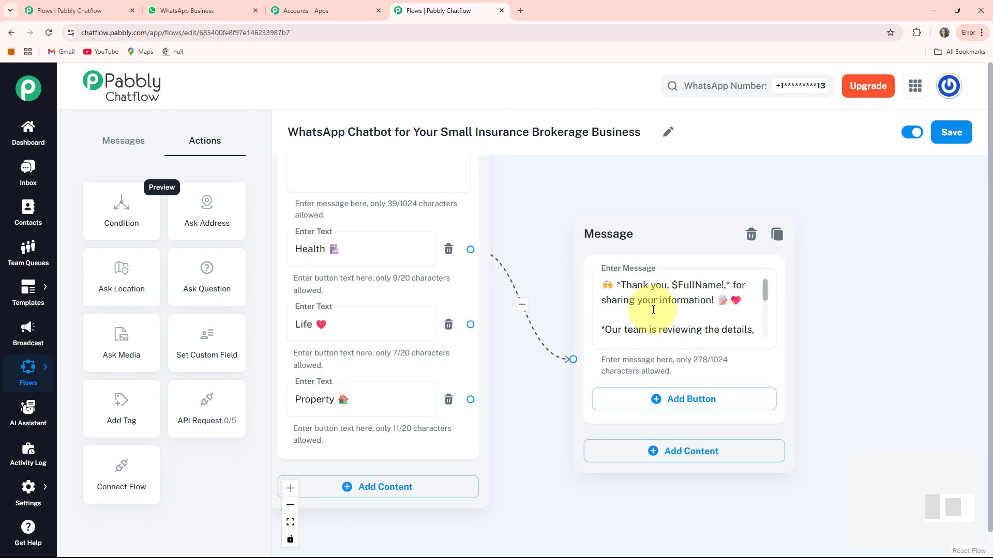
Link the Life and Property choices to the same thank-you message.
{"action": "left_click_drag", "start_coordinate": [473, 325], "coordinate": [521, 337]}
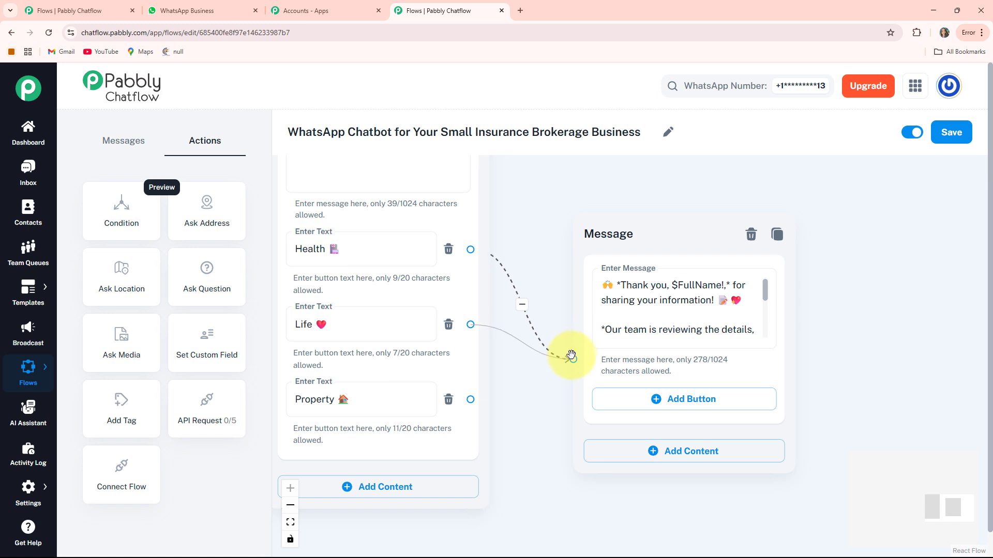
{"action": "left_click_drag", "start_coordinate": [571, 356], "coordinate": [573, 358]}
{"action": "left_click_drag", "start_coordinate": [473, 398], "coordinate": [572, 359]}
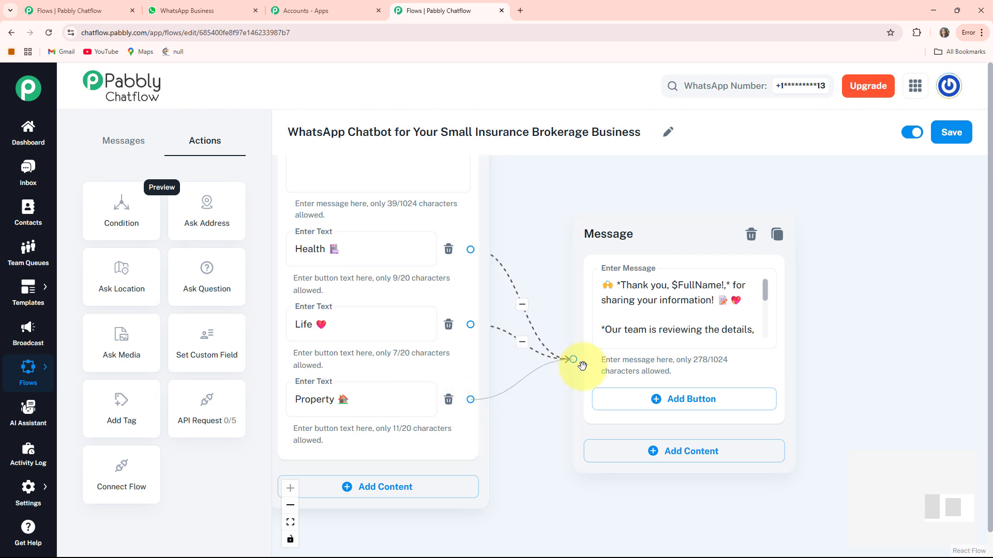
{"action": "left_click", "coordinate": [605, 250]}
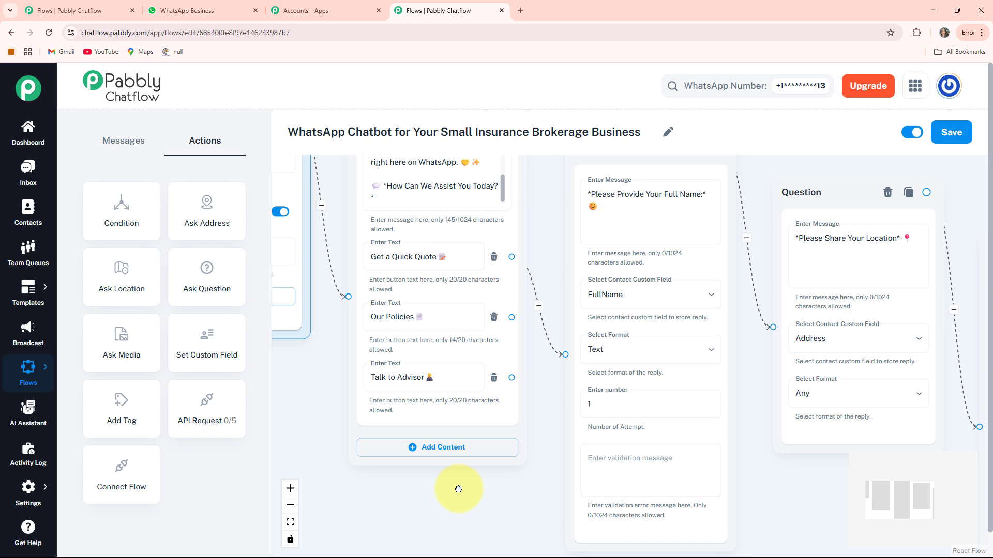
Branch a message from Our Policies listing the policies, ending with '5. Travel Insurance'.
{"action": "scroll", "coordinate": [458, 489], "scroll_direction": "down", "scroll_amount": 2}
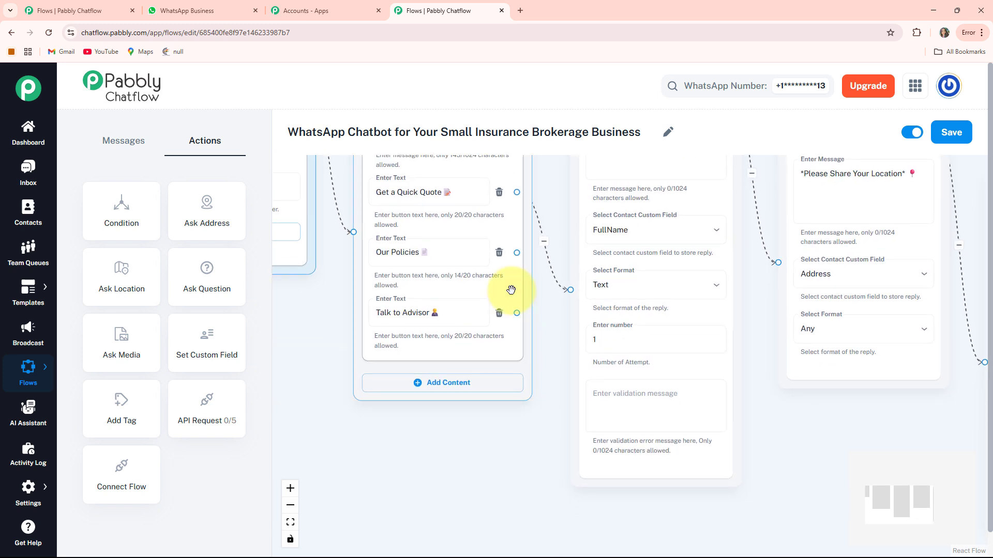
{"action": "left_click_drag", "start_coordinate": [517, 251], "coordinate": [354, 438]}
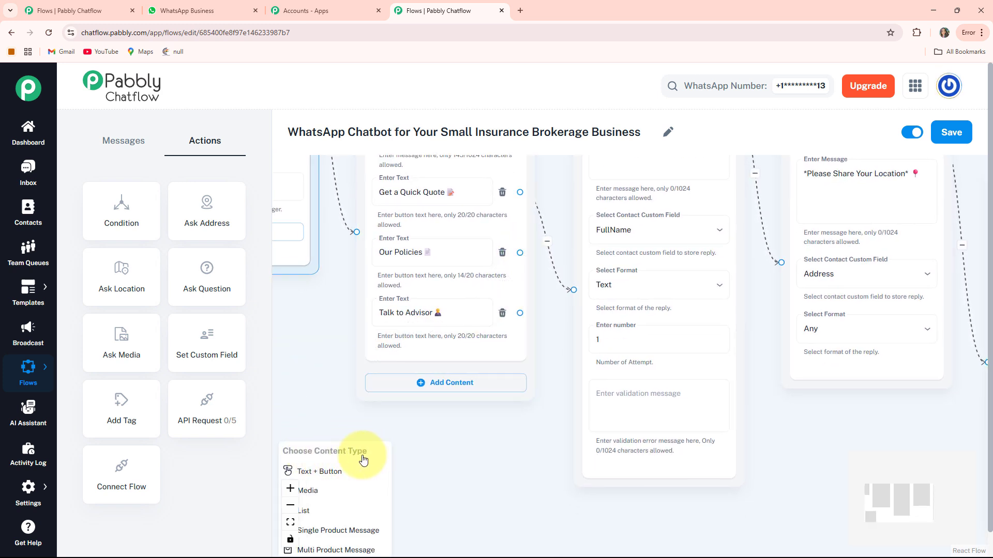
{"action": "left_click", "coordinate": [324, 473]}
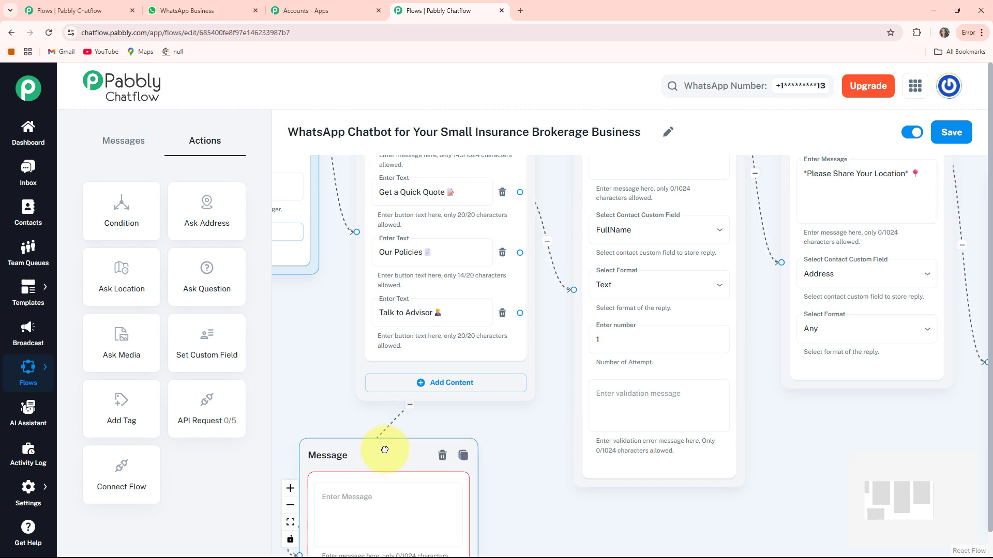
{"action": "scroll", "coordinate": [535, 397], "scroll_direction": "down", "scroll_amount": 4}
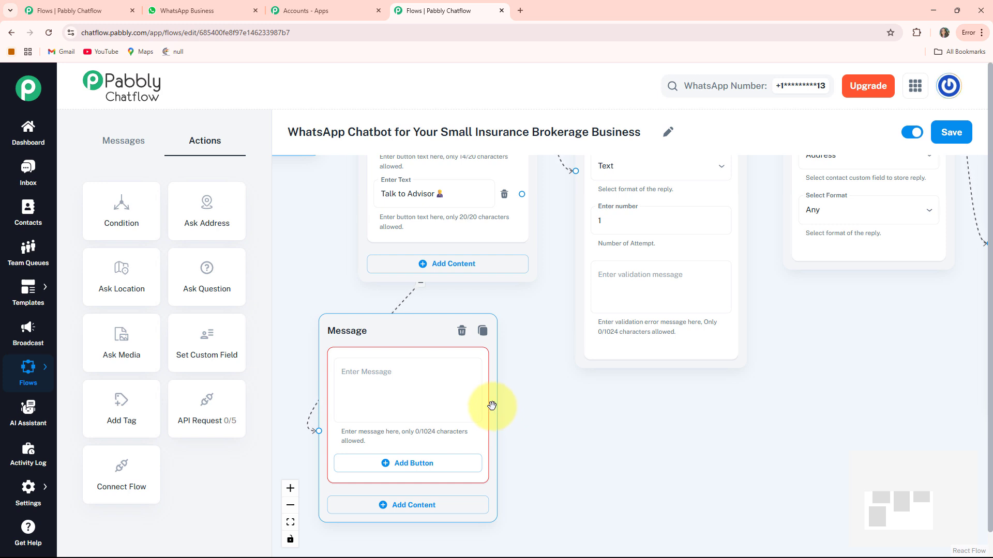
{"action": "left_click", "coordinate": [428, 394]}
{"action": "key", "text": "ctrl+v"}
{"action": "scroll", "coordinate": [421, 377], "scroll_direction": "down", "scroll_amount": 3}
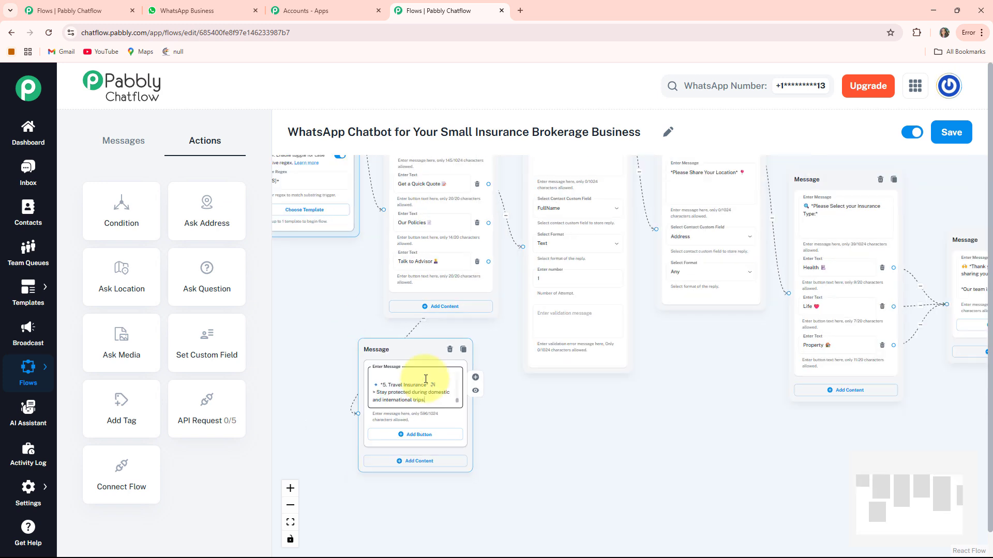
{"action": "left_click_drag", "start_coordinate": [355, 283], "coordinate": [339, 347]}
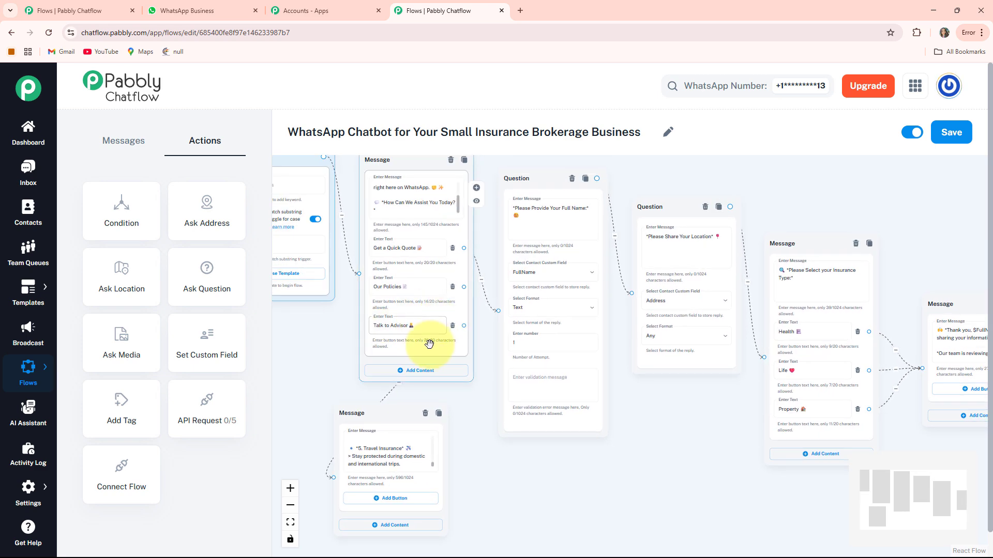
{"action": "scroll", "coordinate": [430, 279], "scroll_direction": "up", "scroll_amount": 3}
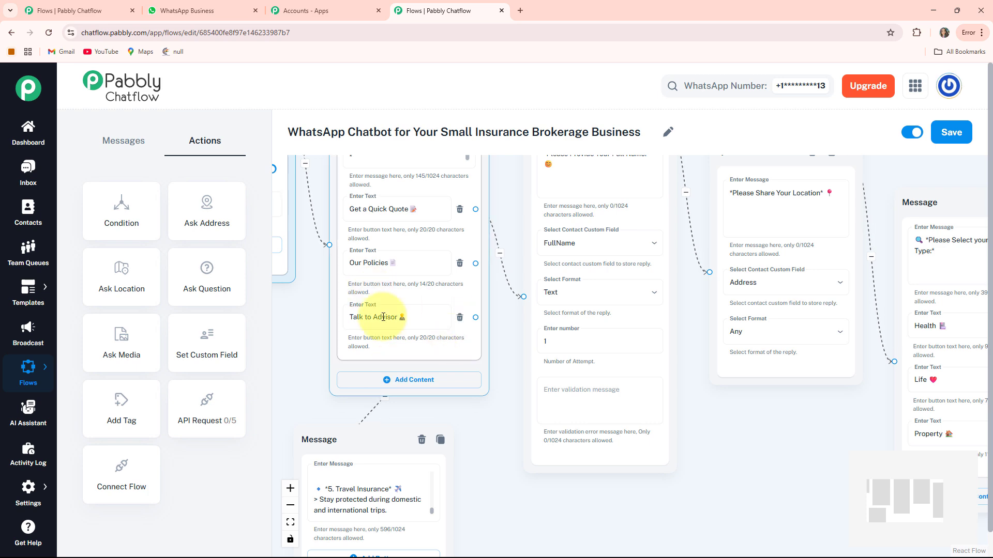
{"action": "scroll", "coordinate": [386, 408], "scroll_direction": "down", "scroll_amount": 1}
{"action": "scroll", "coordinate": [429, 415], "scroll_direction": "down", "scroll_amount": 1}
Branch a '*Need Help? We're Here on WhatsApp!*' contact message from Talk to Advisor, then fit the flow.
{"action": "left_click_drag", "start_coordinate": [429, 415], "coordinate": [396, 400]}
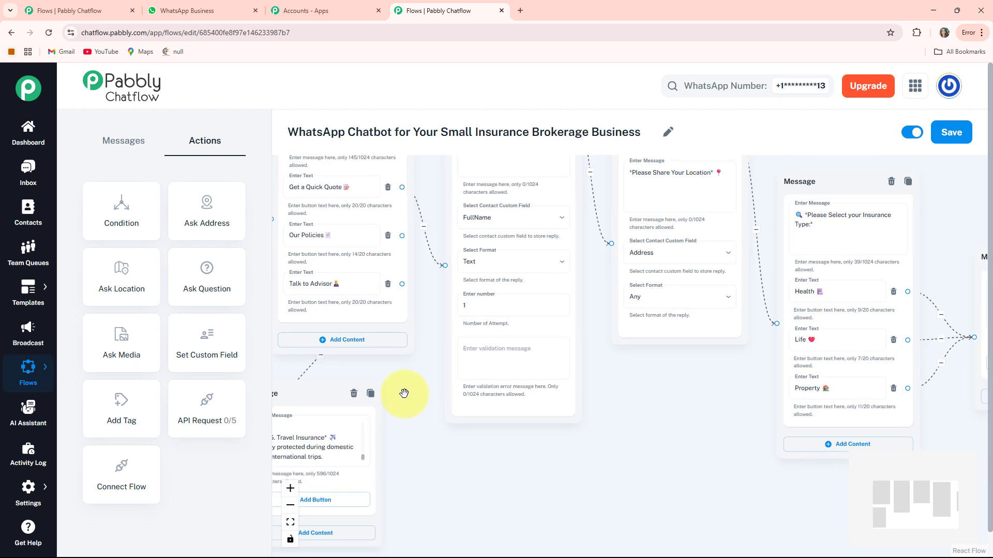
{"action": "left_click_drag", "start_coordinate": [403, 283], "coordinate": [631, 416]}
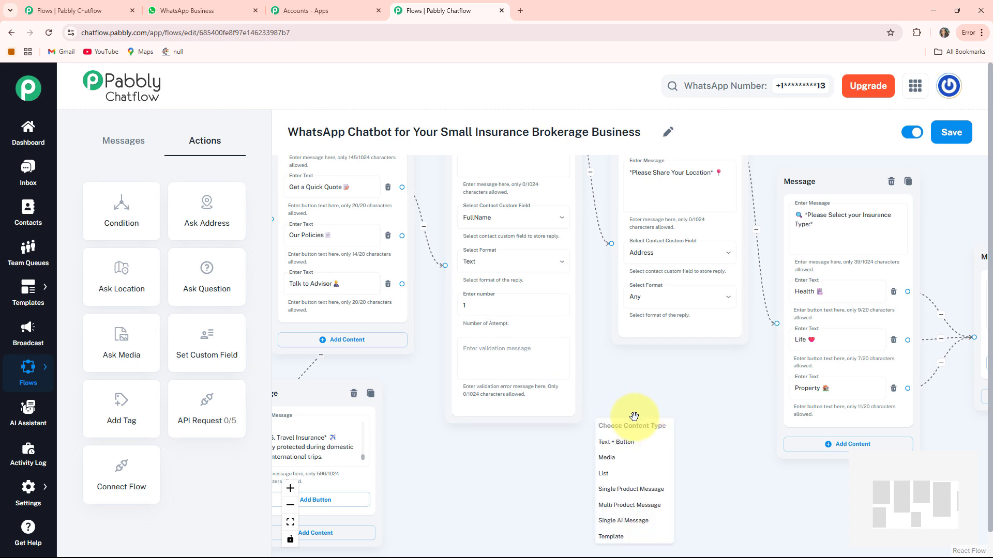
{"action": "left_click", "coordinate": [620, 444]}
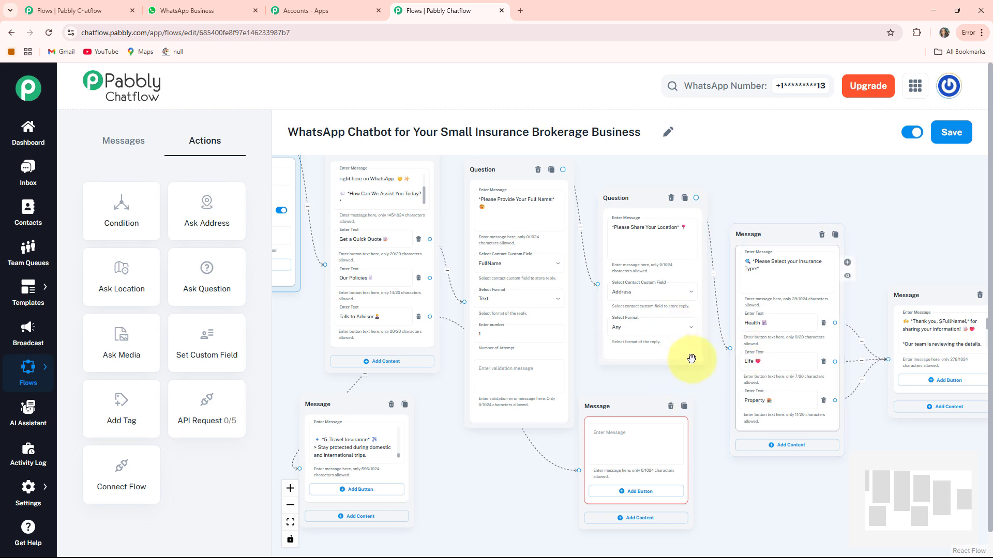
{"action": "left_click_drag", "start_coordinate": [516, 456], "coordinate": [514, 437]}
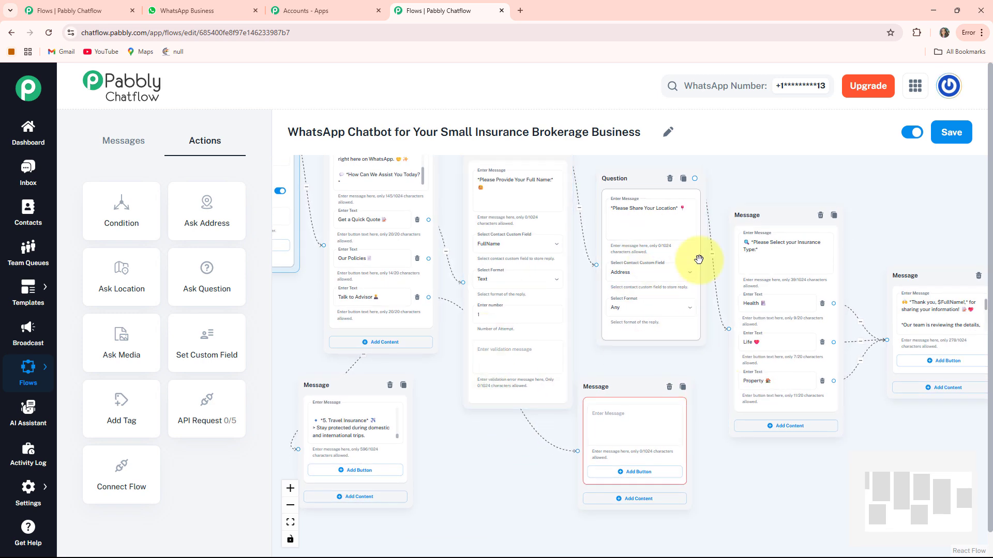
{"action": "left_click_drag", "start_coordinate": [487, 484], "coordinate": [370, 445]}
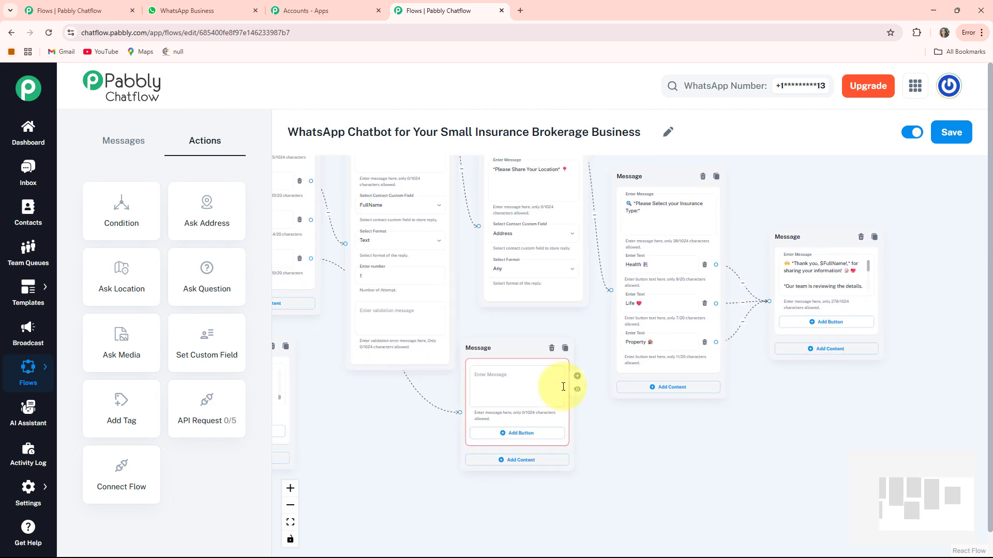
{"action": "scroll", "coordinate": [560, 387], "scroll_direction": "up", "scroll_amount": 4}
{"action": "left_click_drag", "start_coordinate": [438, 287], "coordinate": [523, 299]}
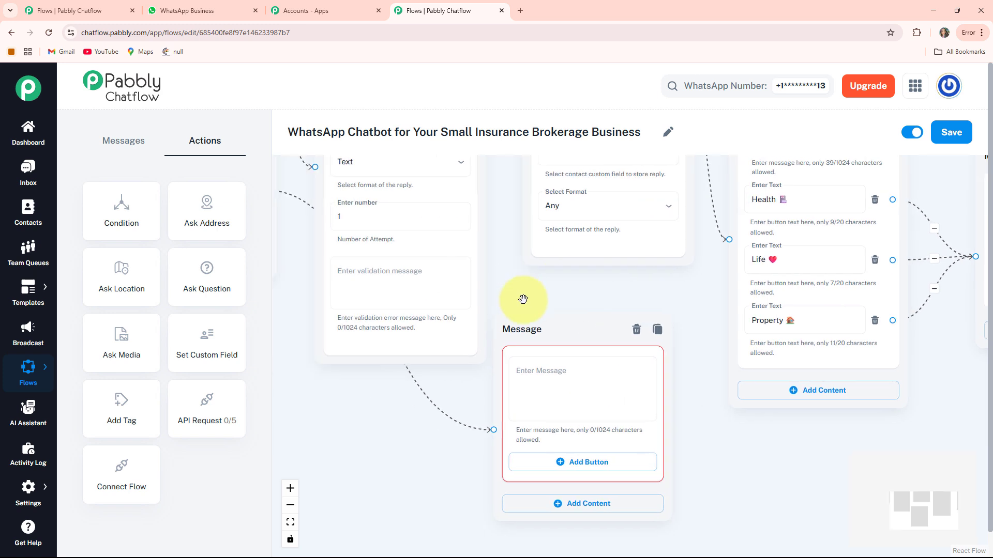
{"action": "left_click", "coordinate": [537, 382]}
{"action": "key", "text": "ctrl+v"}
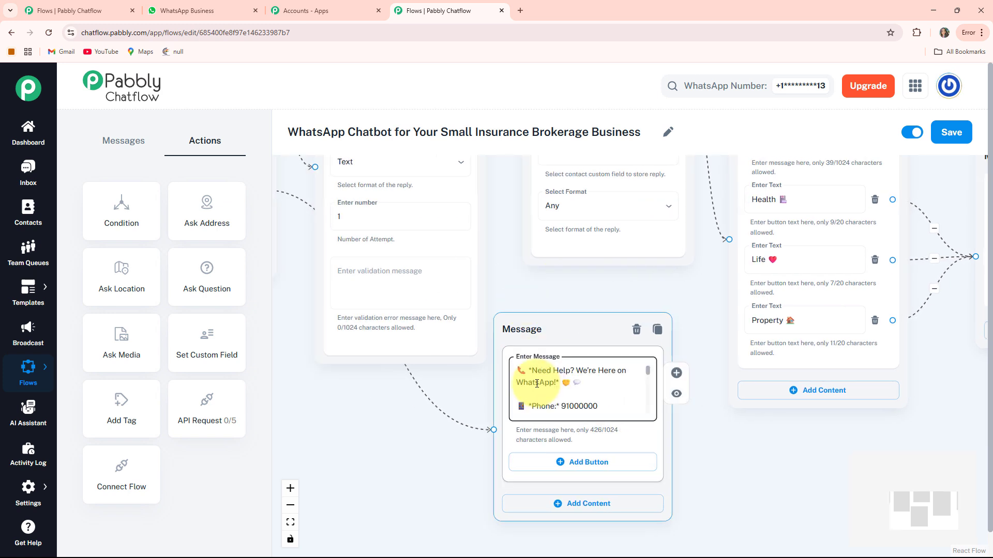
{"action": "left_click", "coordinate": [290, 523]}
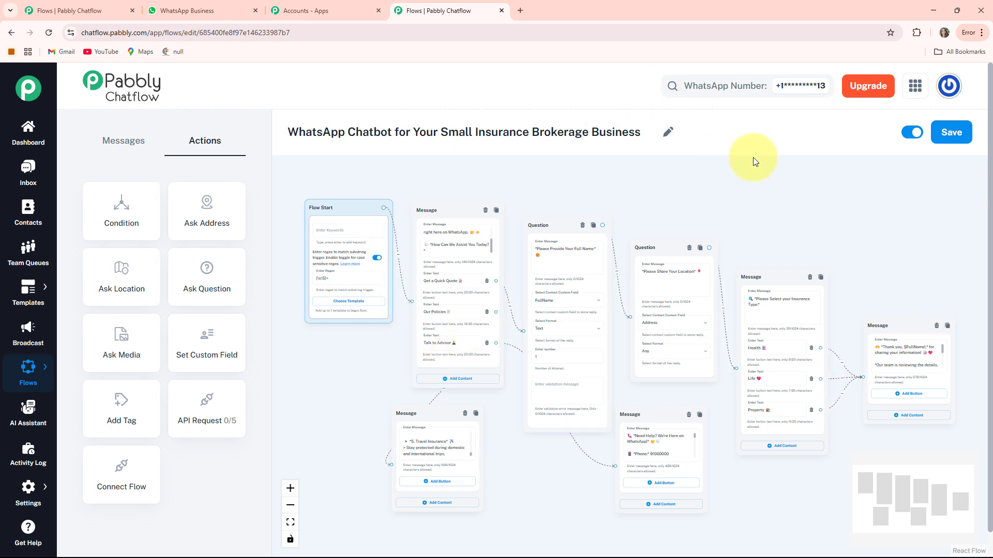
Save the flow until the 'Flow updated successfully' notice appears.
{"action": "left_click", "coordinate": [941, 132]}
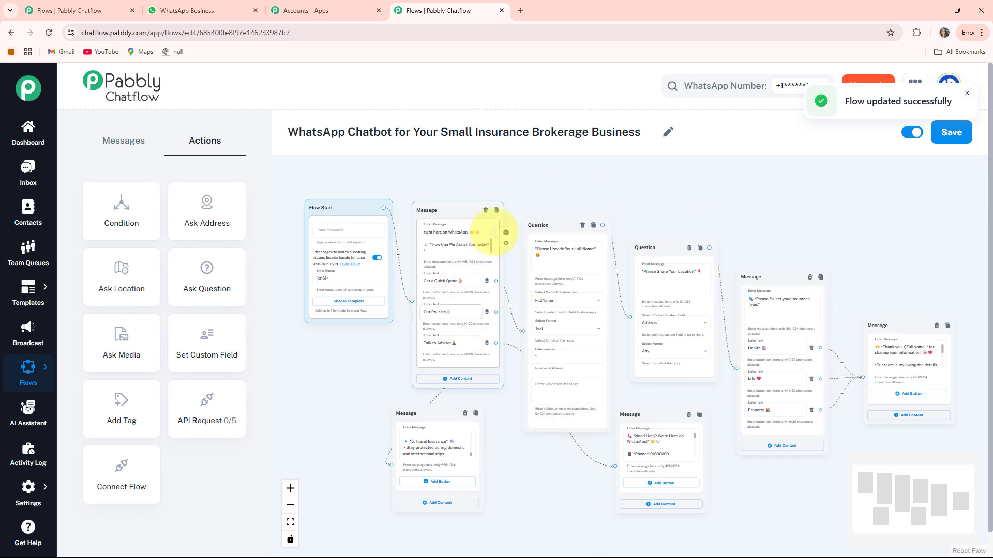
Review the bot's quick-quote replies in the Small Insurance Brokerage WhatsApp chat, from welcome to thank-you.
{"action": "left_click", "coordinate": [209, 9]}
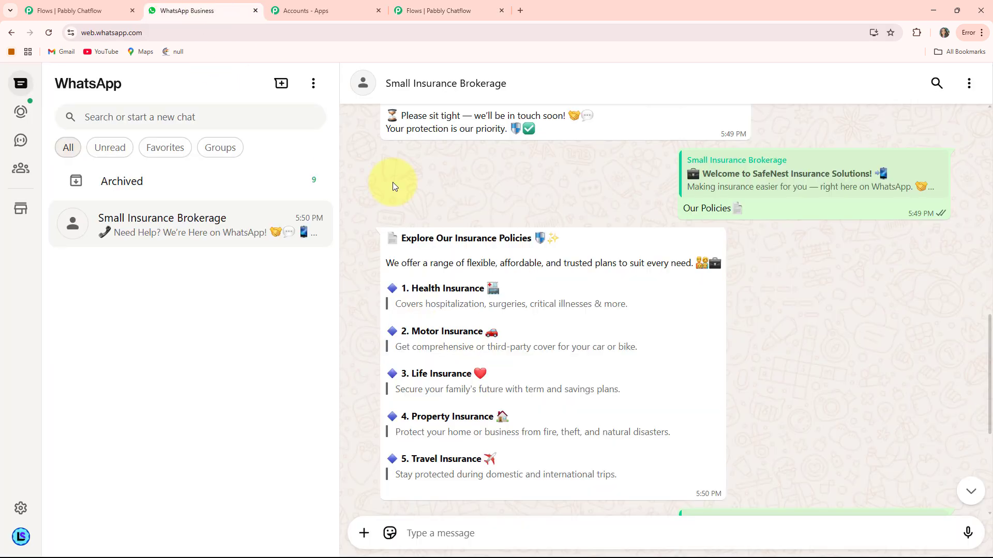
{"action": "scroll", "coordinate": [634, 292], "scroll_direction": "up", "scroll_amount": 2}
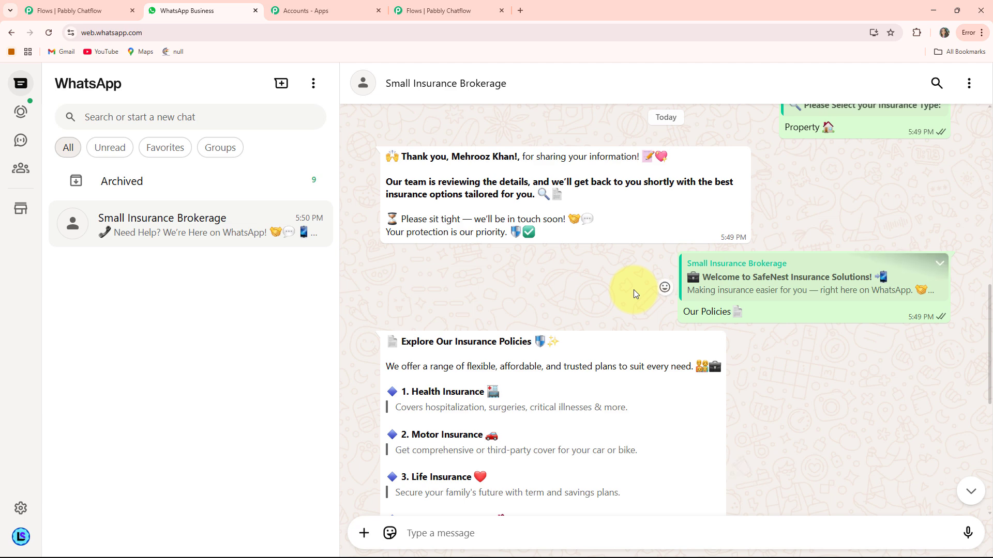
{"action": "scroll", "coordinate": [634, 289], "scroll_direction": "up", "scroll_amount": 3}
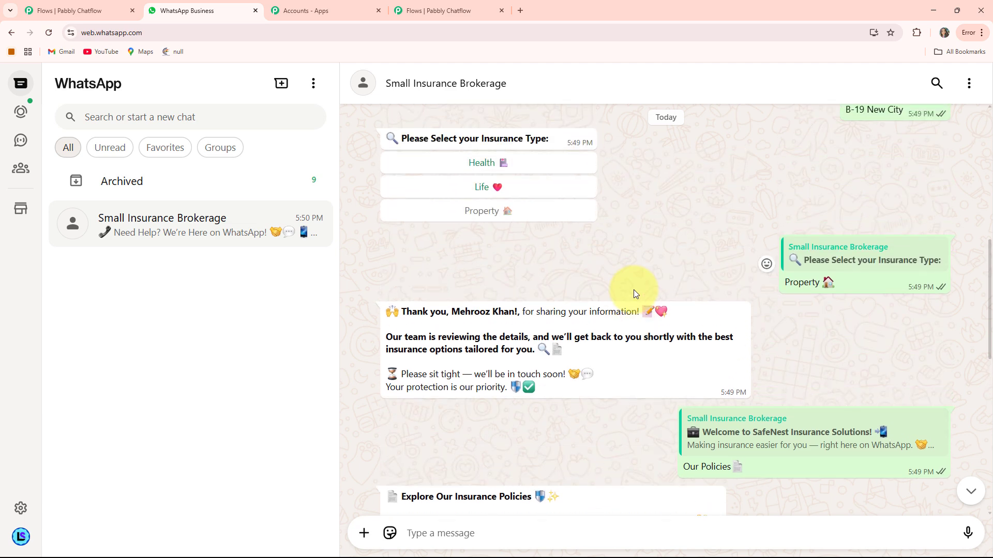
{"action": "scroll", "coordinate": [633, 290], "scroll_direction": "up", "scroll_amount": 6}
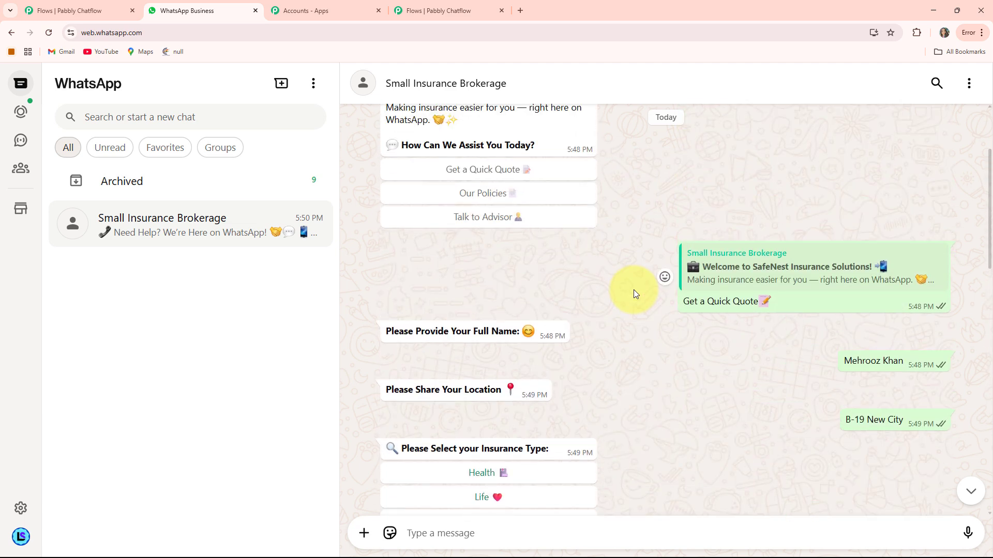
{"action": "scroll", "coordinate": [634, 290], "scroll_direction": "up", "scroll_amount": 1}
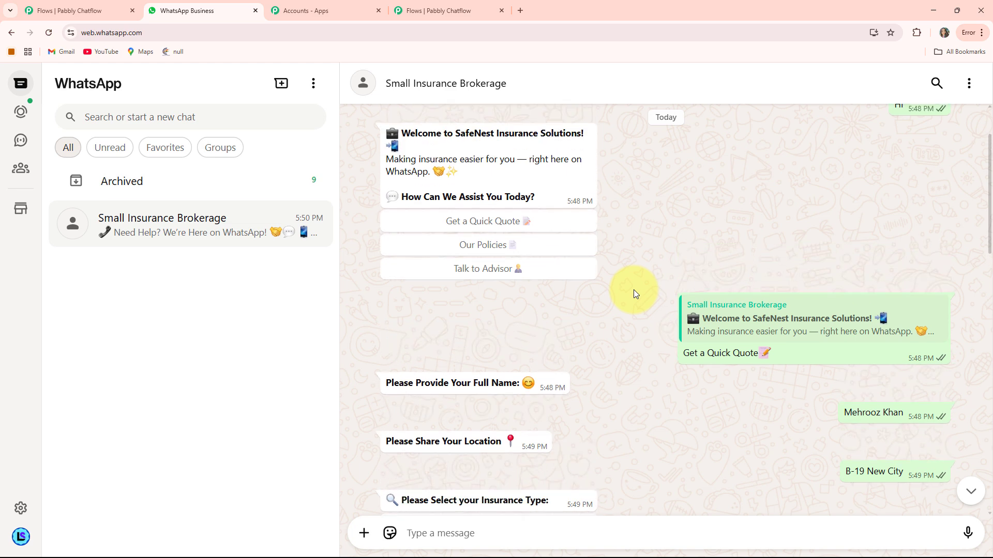
{"action": "scroll", "coordinate": [633, 290], "scroll_direction": "down", "scroll_amount": 1}
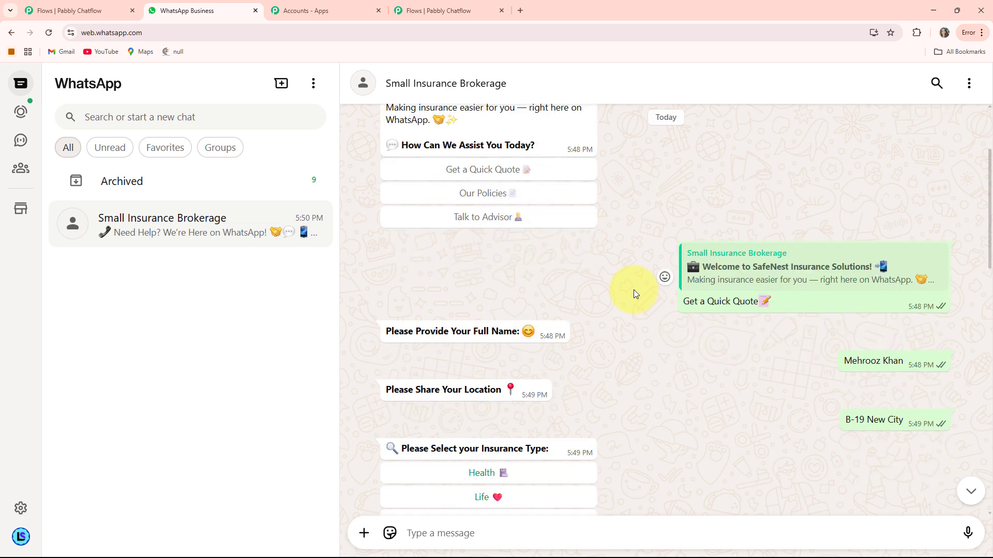
{"action": "scroll", "coordinate": [634, 289], "scroll_direction": "up", "scroll_amount": 1}
{"action": "scroll", "coordinate": [634, 290], "scroll_direction": "down", "scroll_amount": 2}
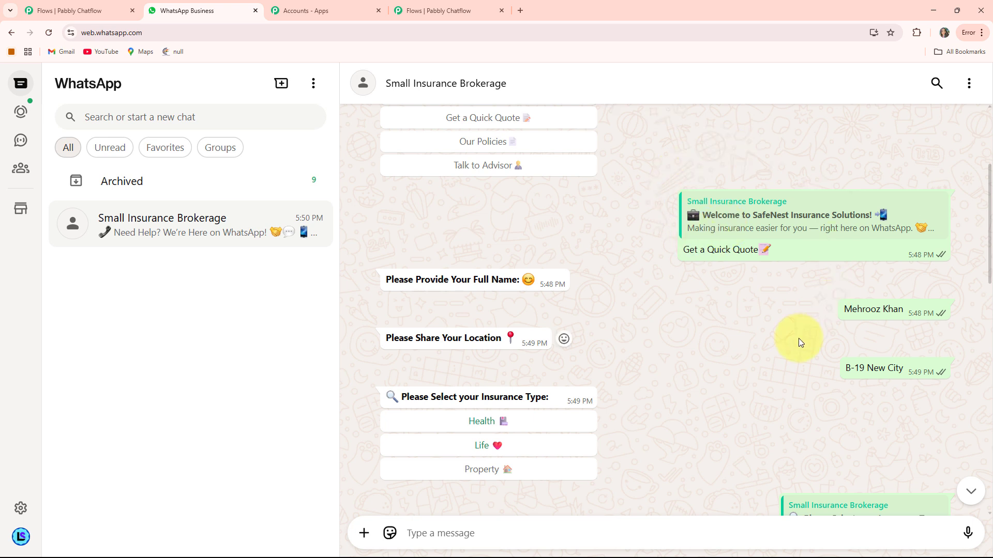
{"action": "scroll", "coordinate": [798, 338], "scroll_direction": "down", "scroll_amount": 2}
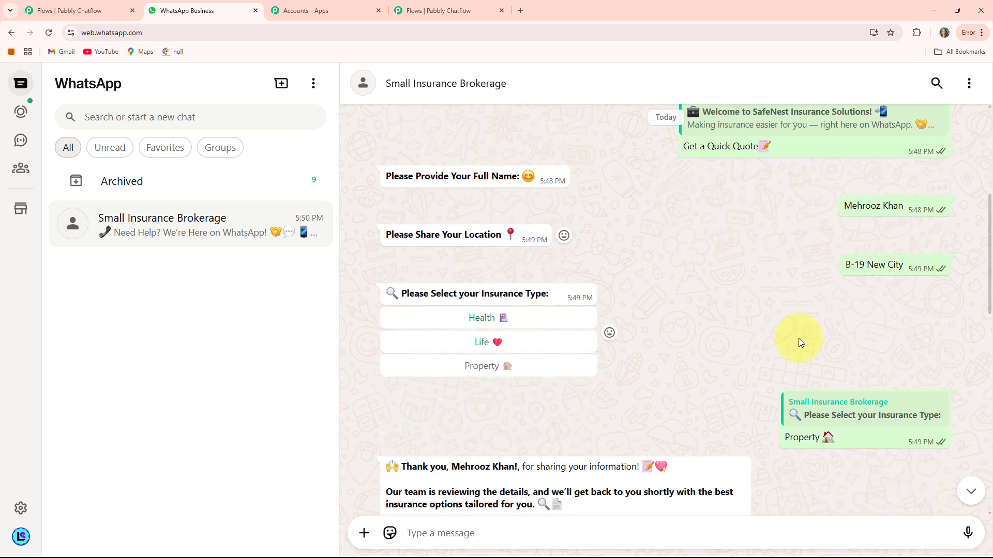